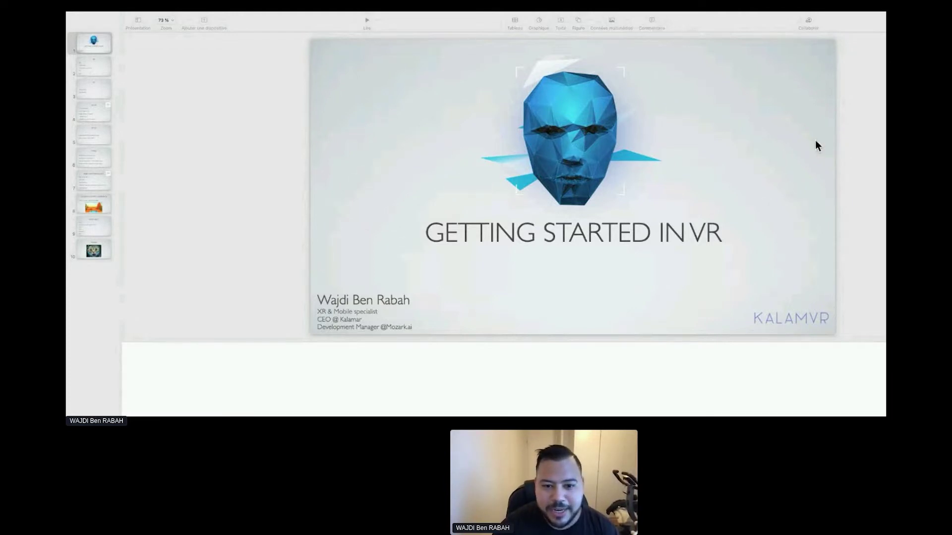
Go through the XR, VR and Setup slides of the presentation
click(91, 63)
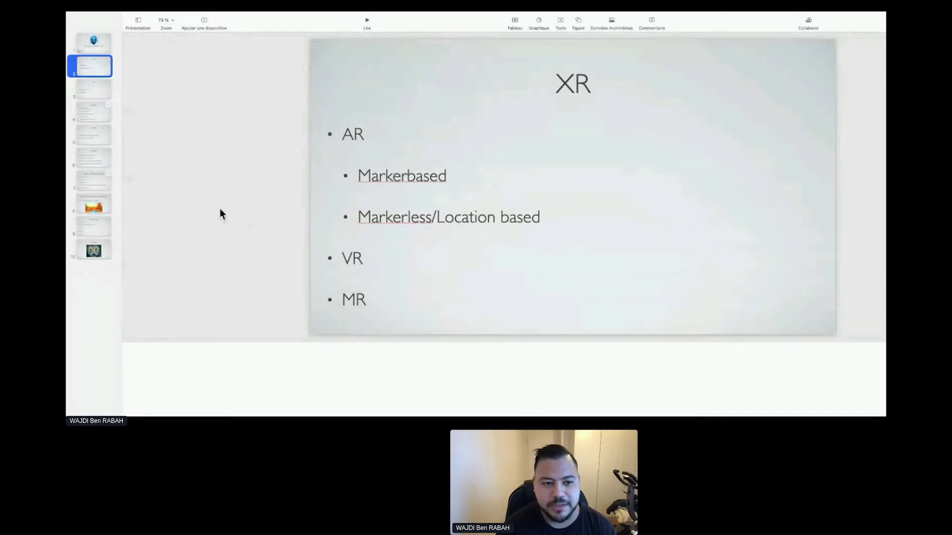
click(89, 87)
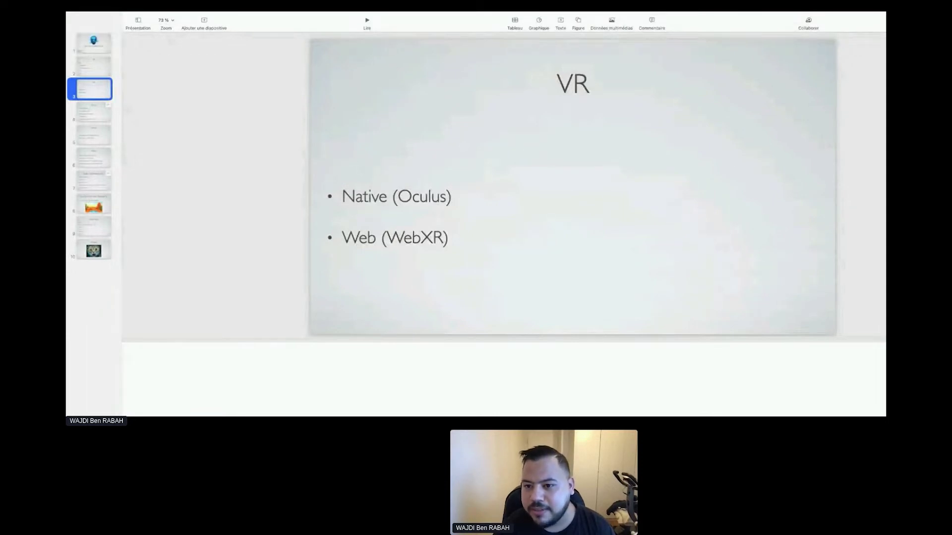
key(super+Tab)
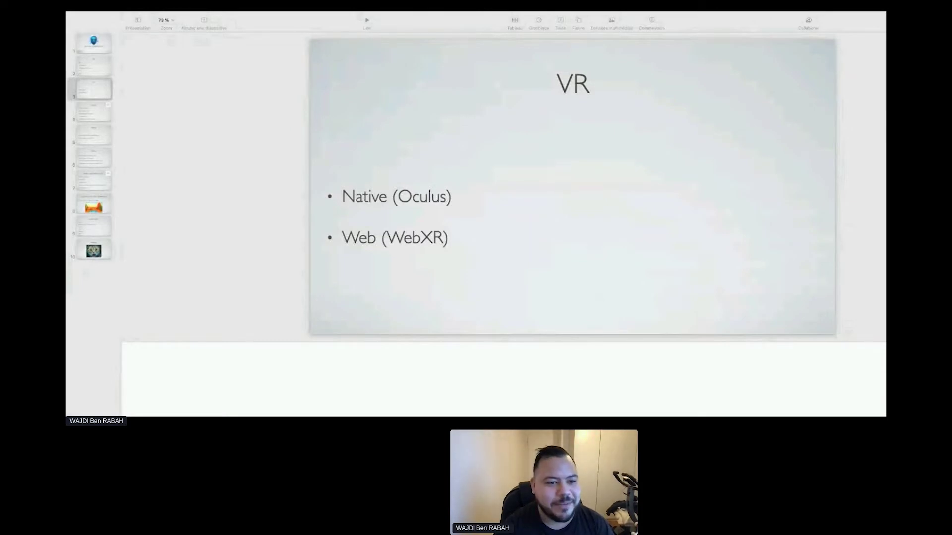
click(105, 119)
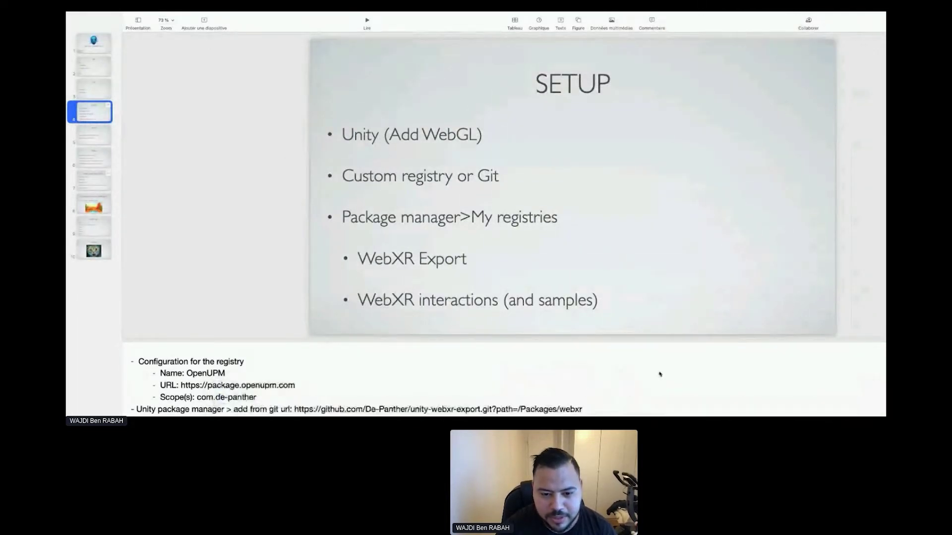
Switch from the presentation to Unity Hub and bring its project list to the front
mouse_move(545, 414)
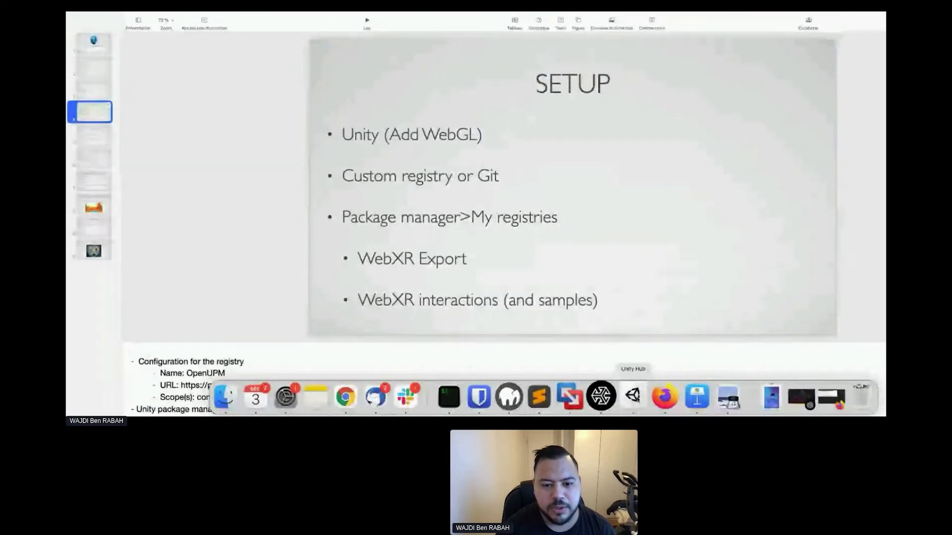
click(633, 395)
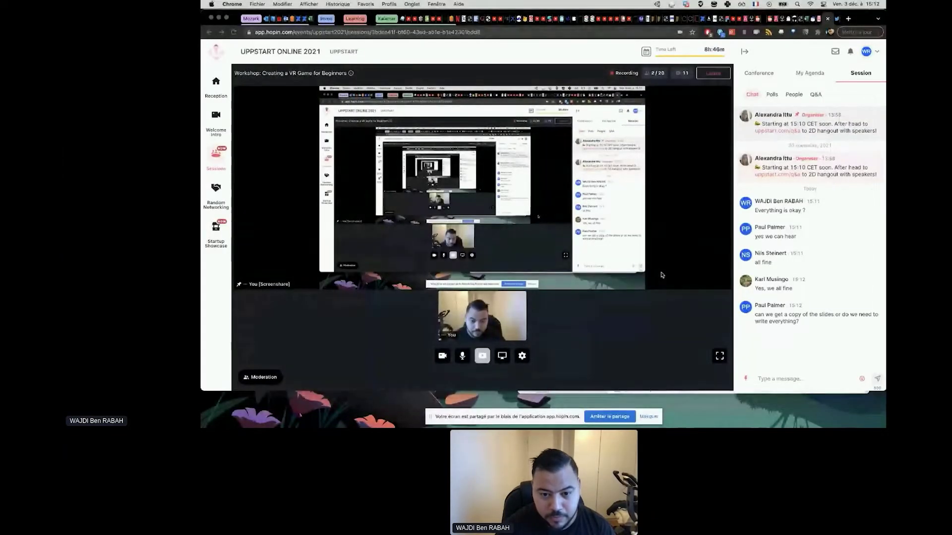
key(super+Tab)
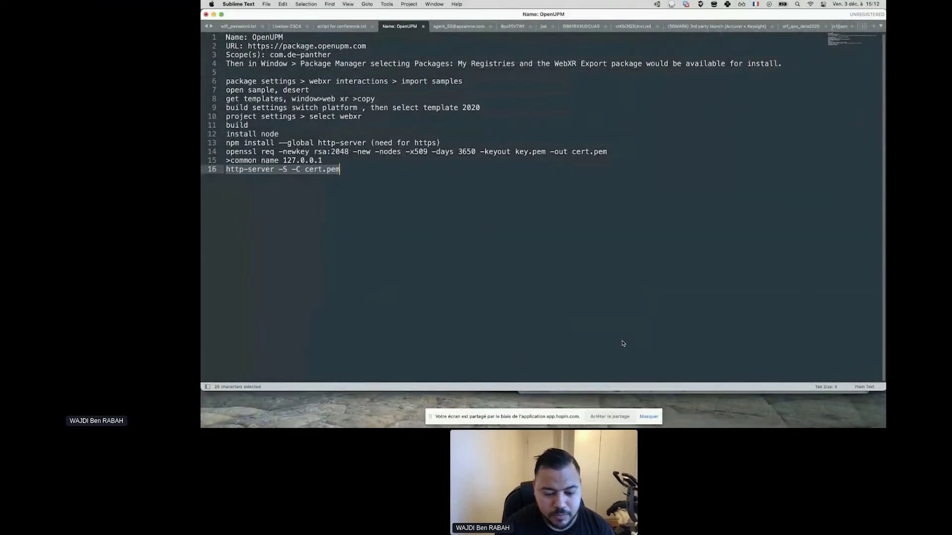
key(super+Tab)
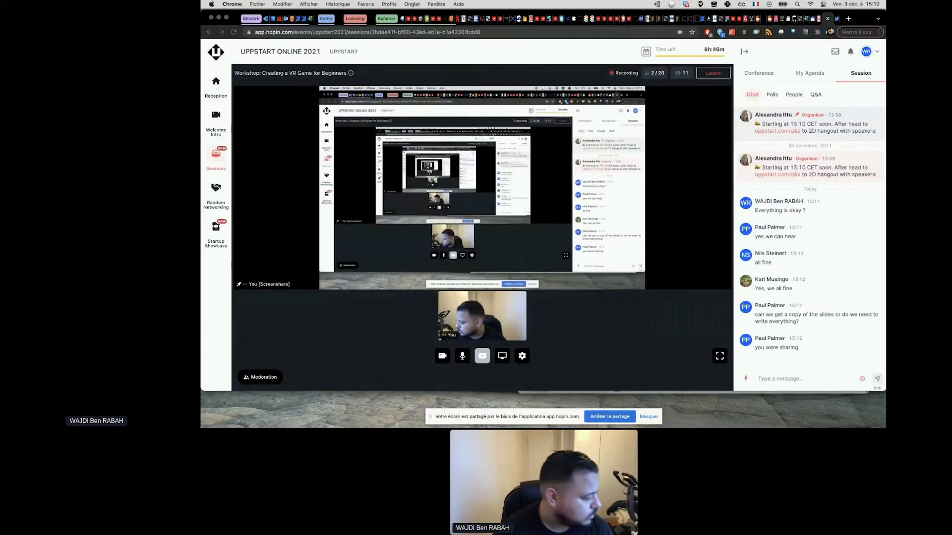
mouse_move(623, 426)
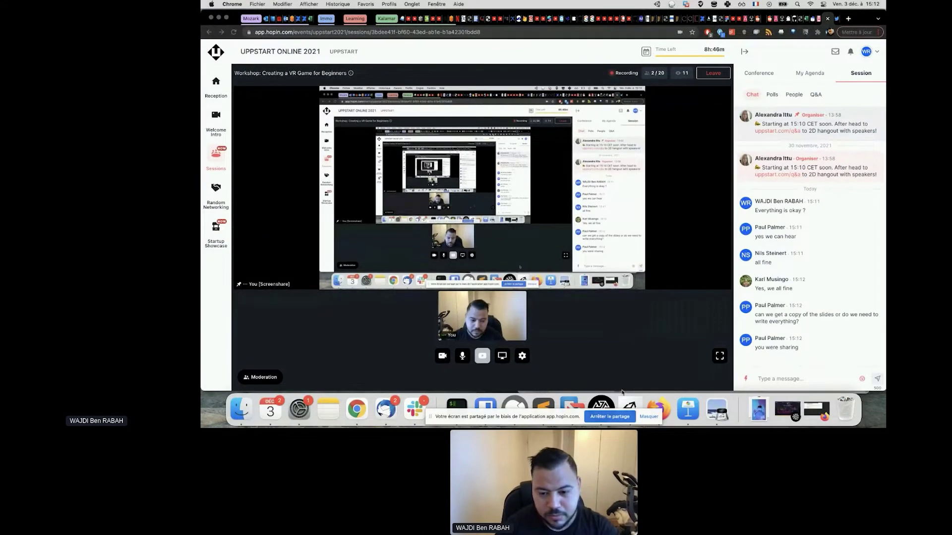
click(629, 406)
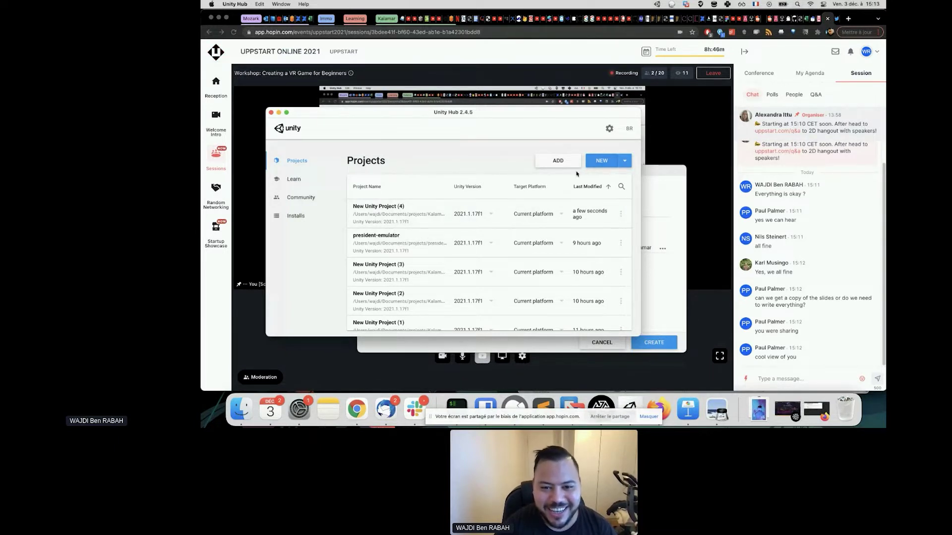
Look over the installed Unity editors and the releases offered for a new installation, adding none
click(596, 162)
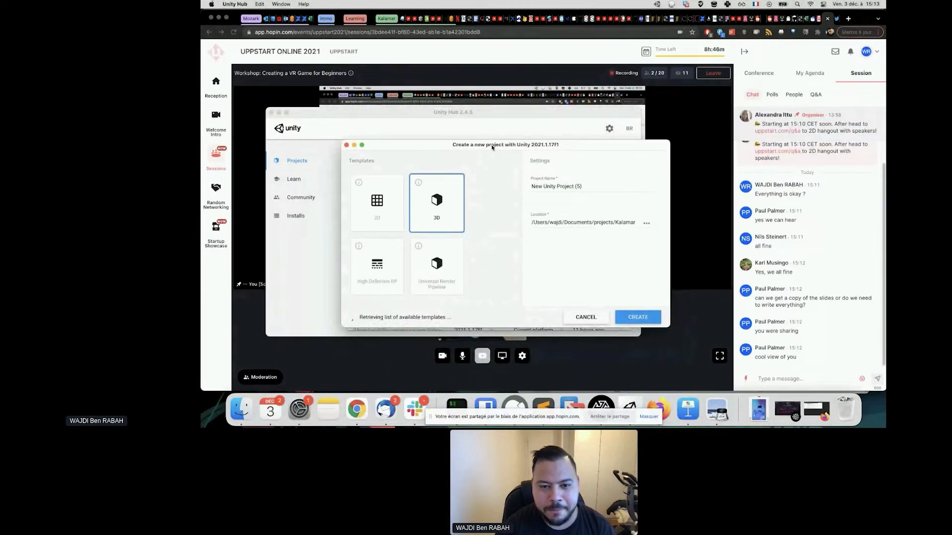
click(346, 145)
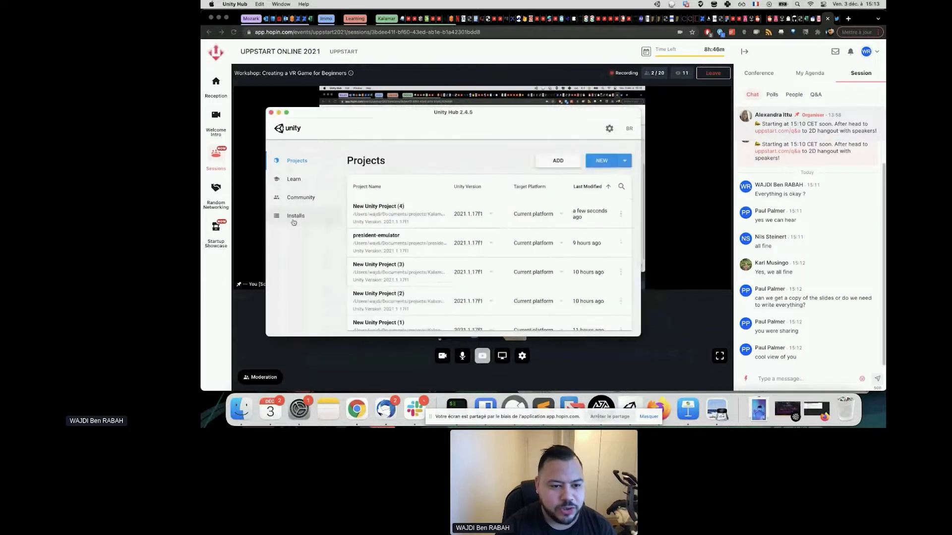
click(296, 216)
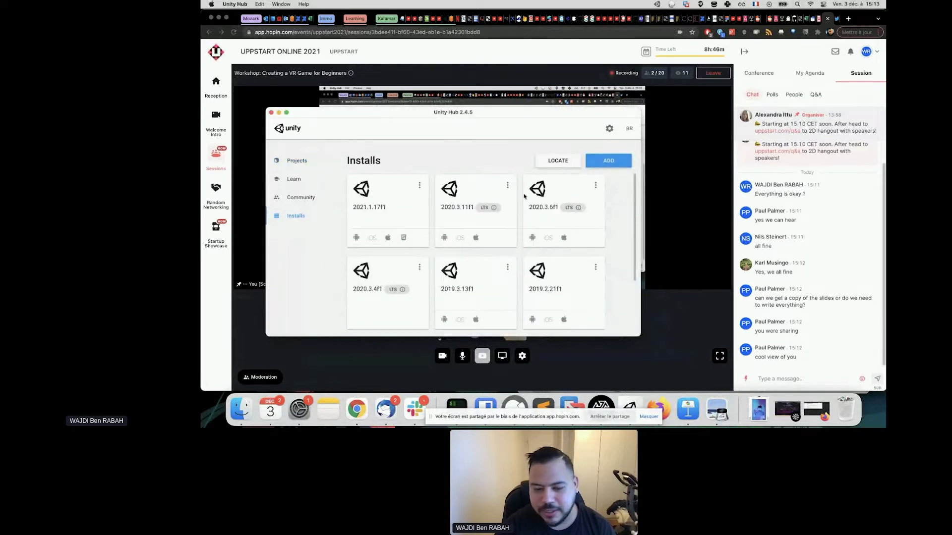
click(597, 162)
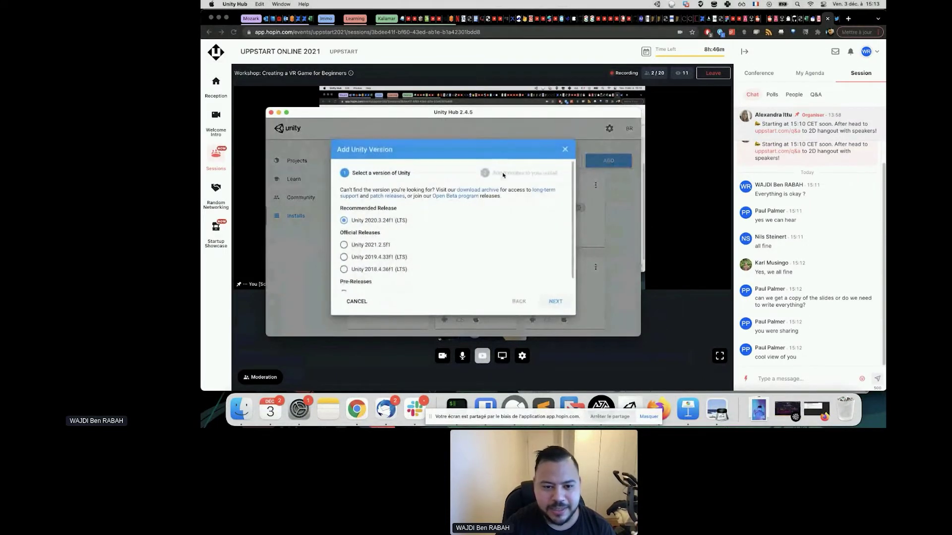
click(565, 150)
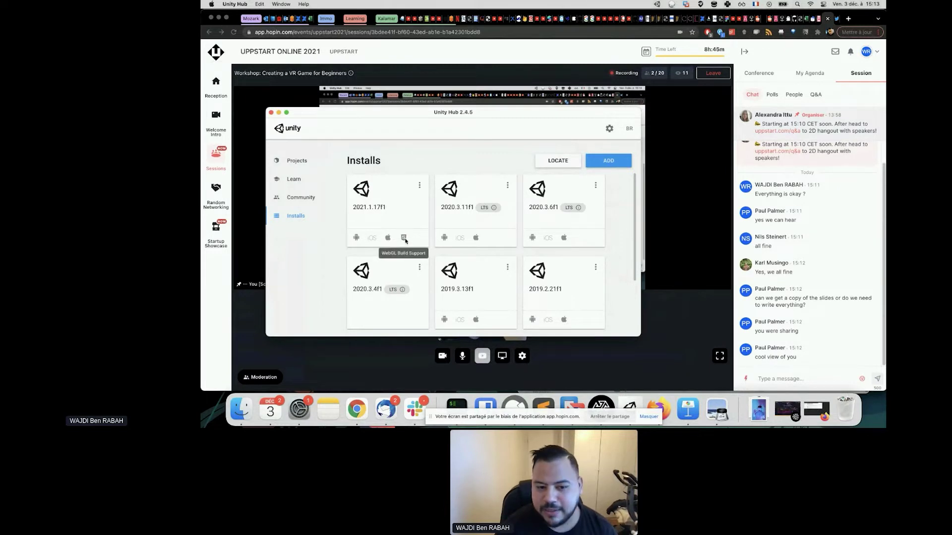
Review the platform modules for Unity 2021.1.17f1, including WebGL Build Support, without adding any
click(419, 186)
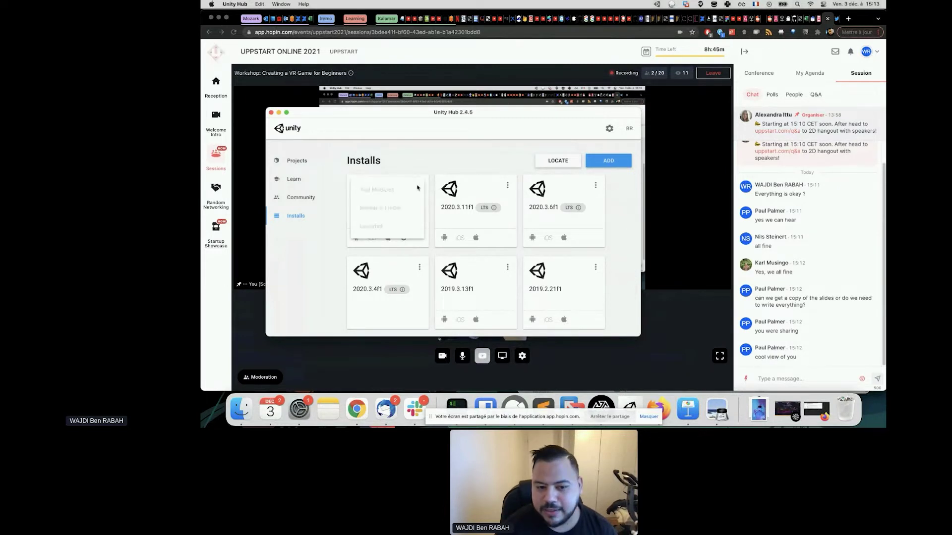
click(400, 190)
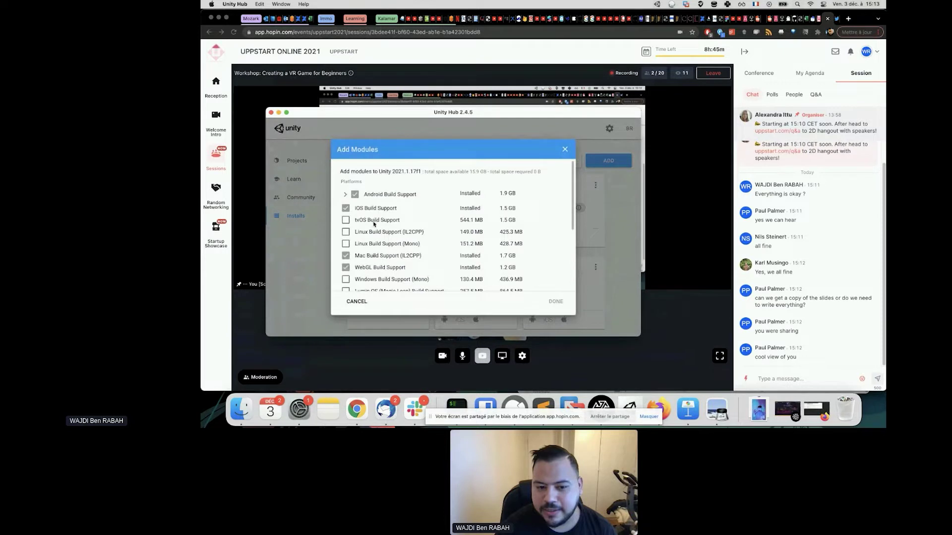
scroll(381, 224, down, 3)
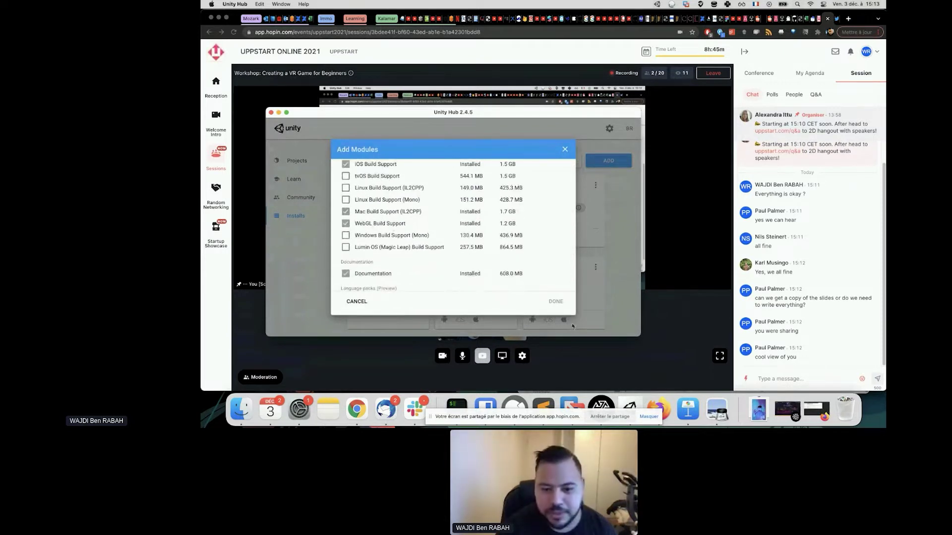
click(565, 149)
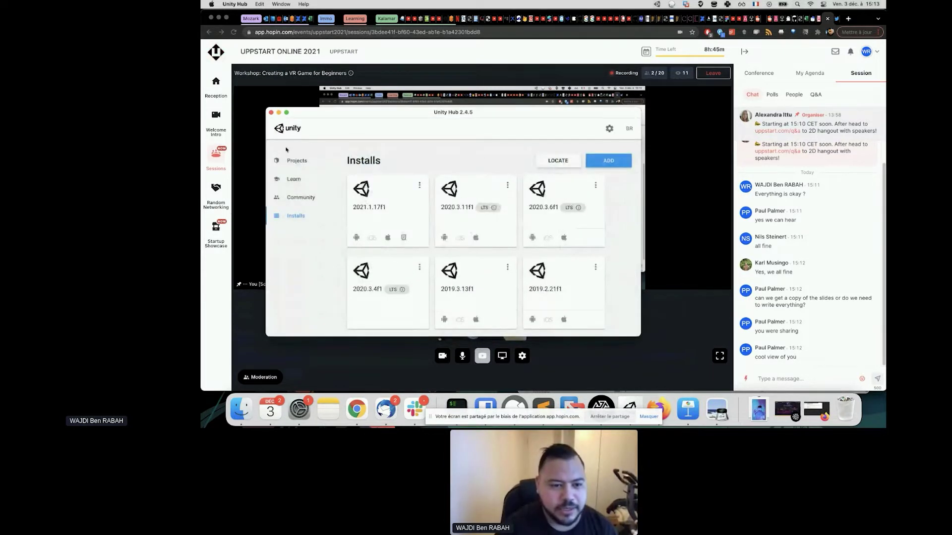
Create a new 3D project named "uppstart vr" with Unity 2021.1.17f1
click(611, 158)
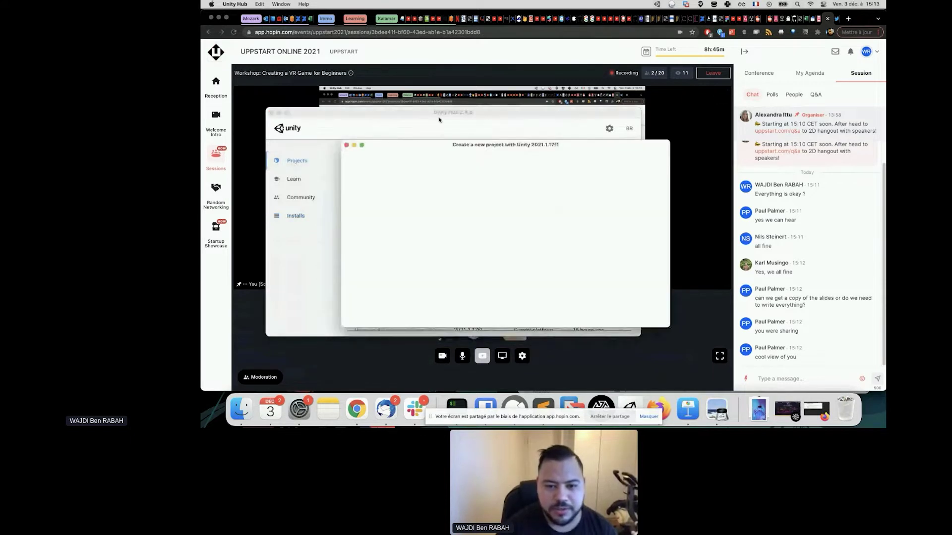
triple_click(583, 187)
text(uppsat)
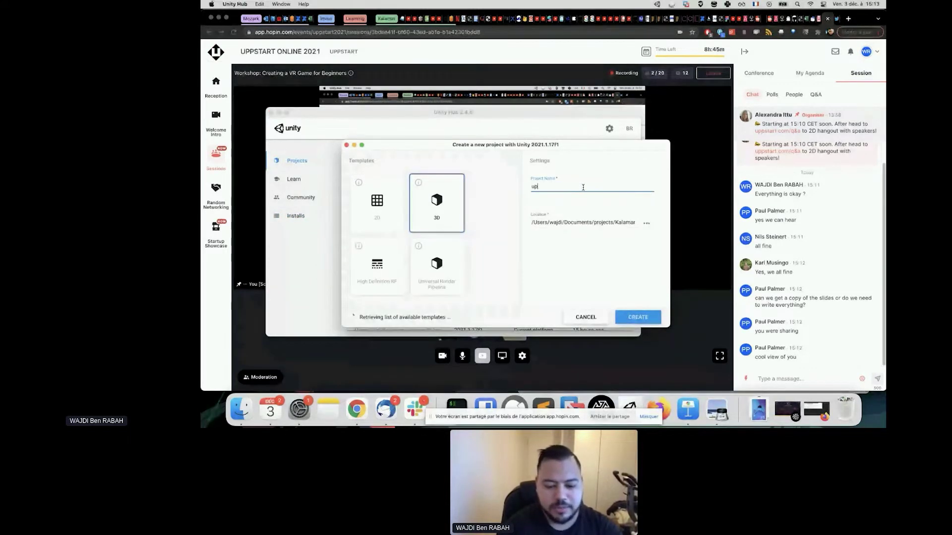
key(BackSpace)
key(BackSpace)
text(tart)
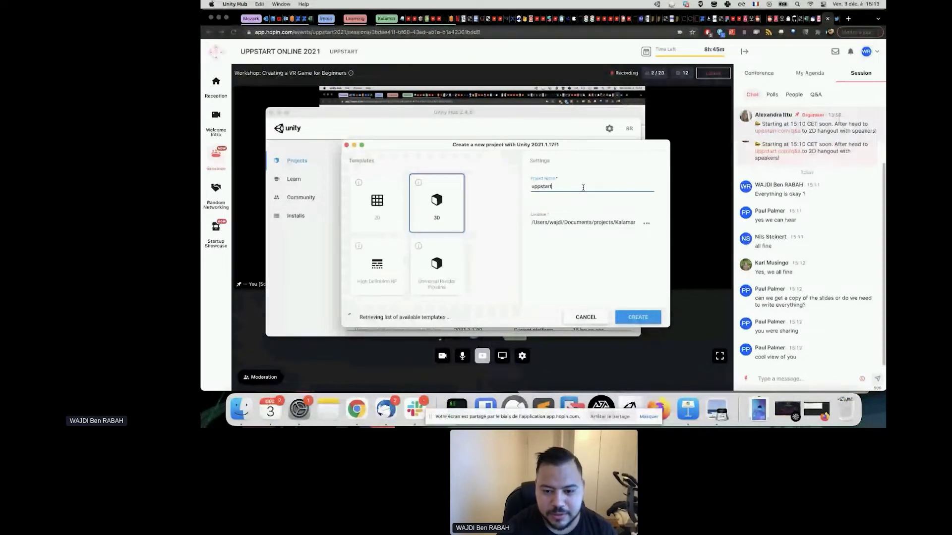
click(638, 320)
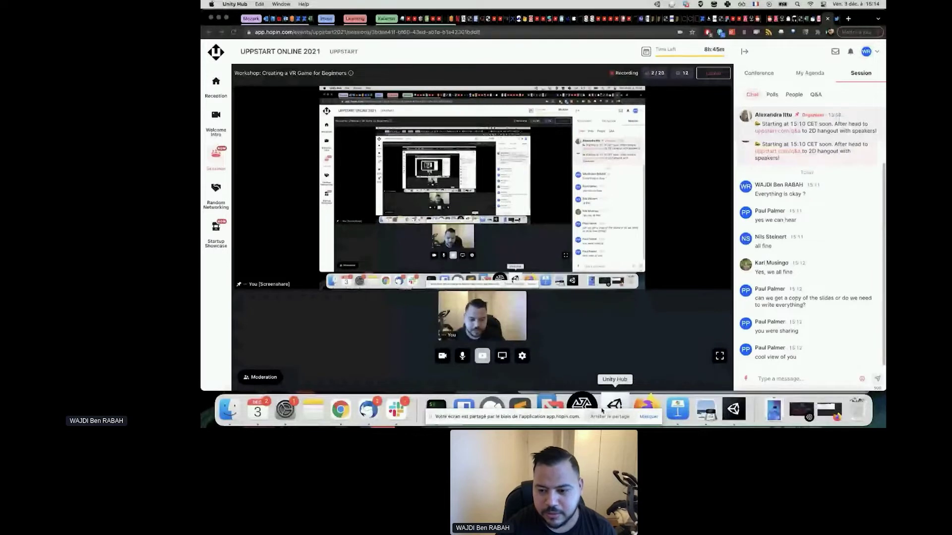
Return to the Keynote presentation while the project loads and revisit the Setup, VR and XR slides
click(492, 115)
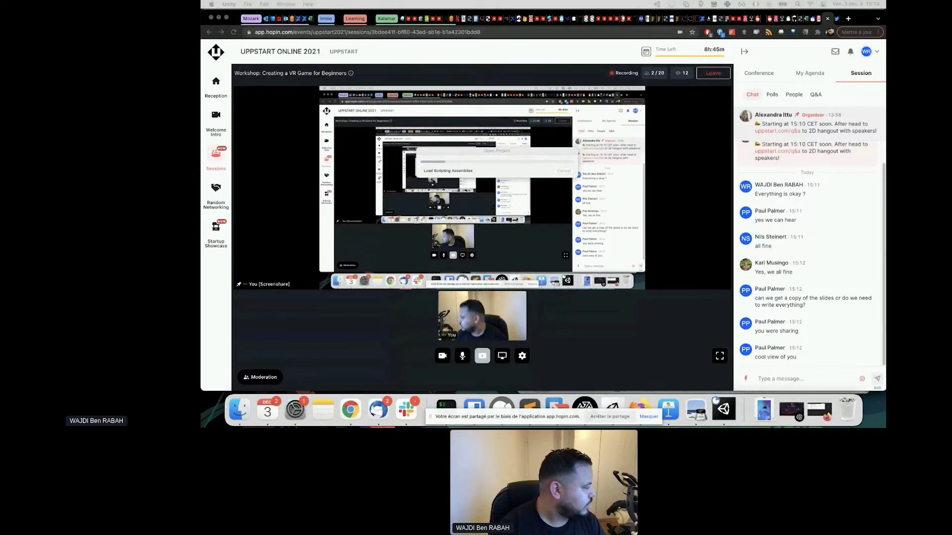
key(super+Tab)
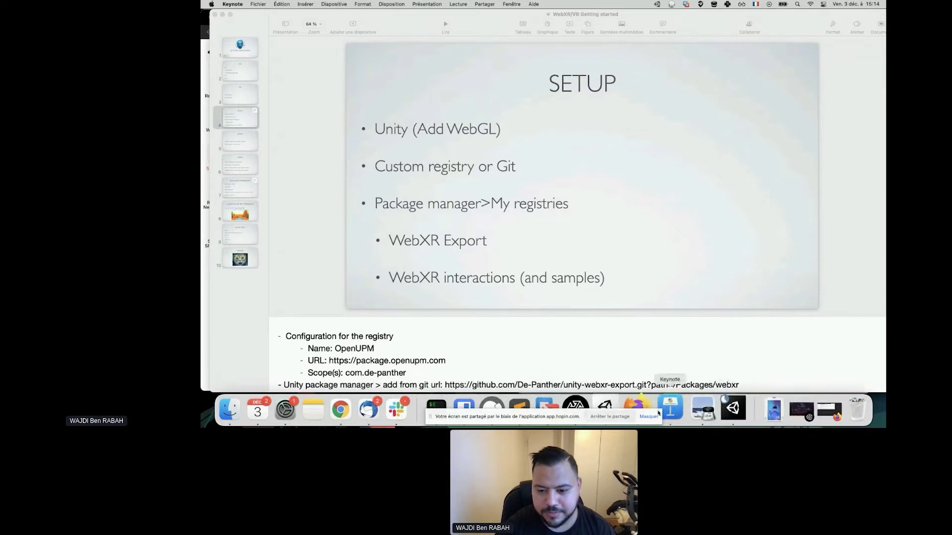
click(597, 413)
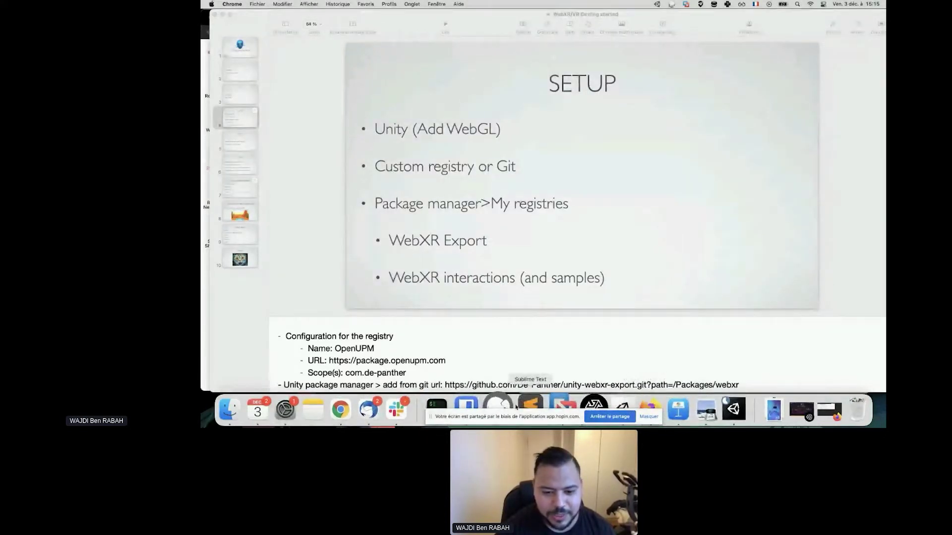
click(239, 94)
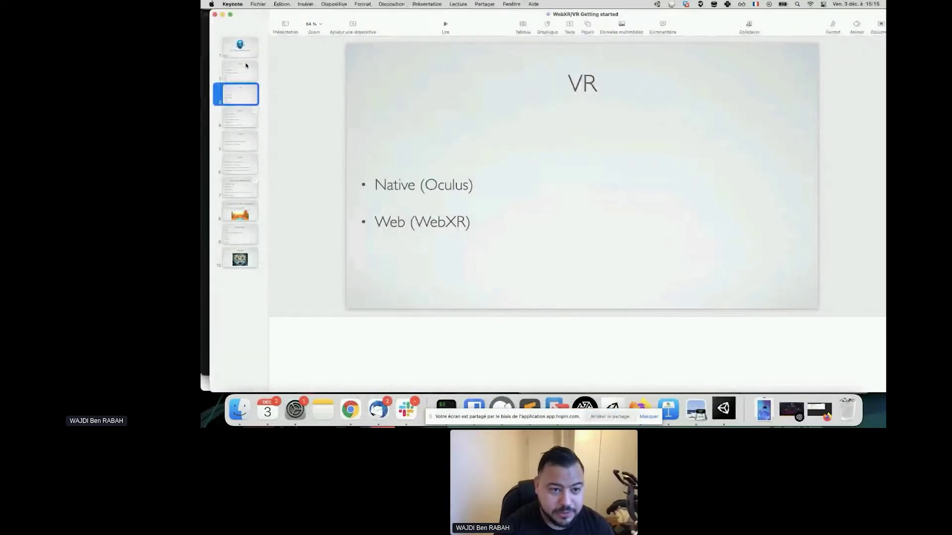
click(243, 69)
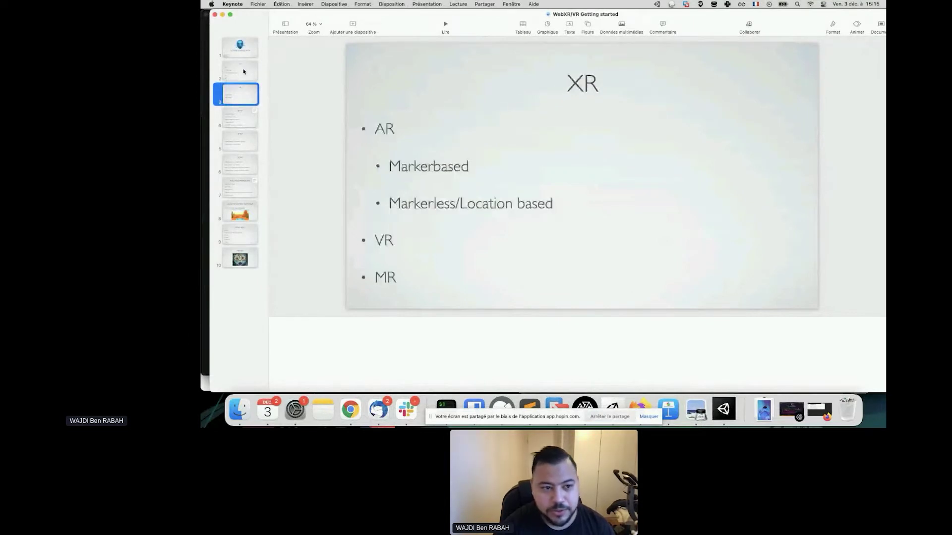
Skip the new Unity Editor version offered for download and bring the Unity editor with the new project to the front
click(350, 410)
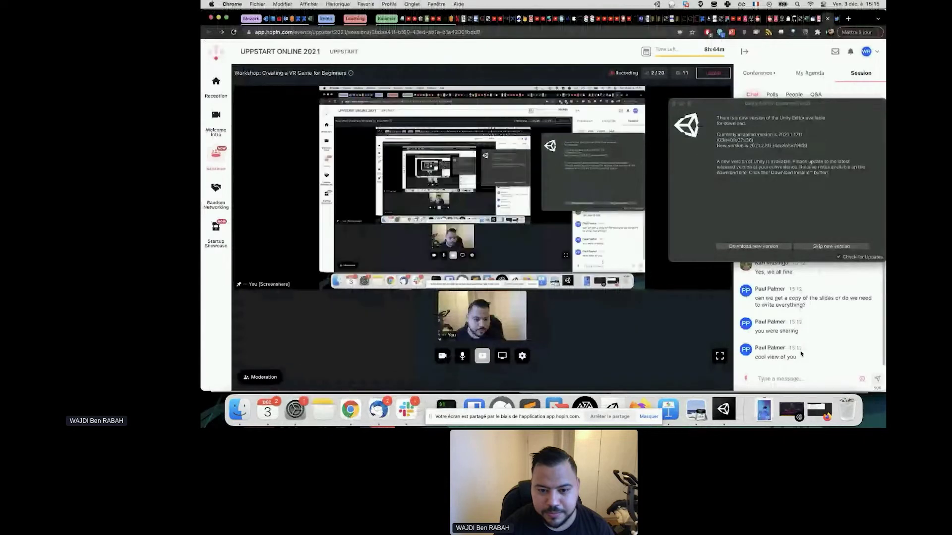
click(813, 246)
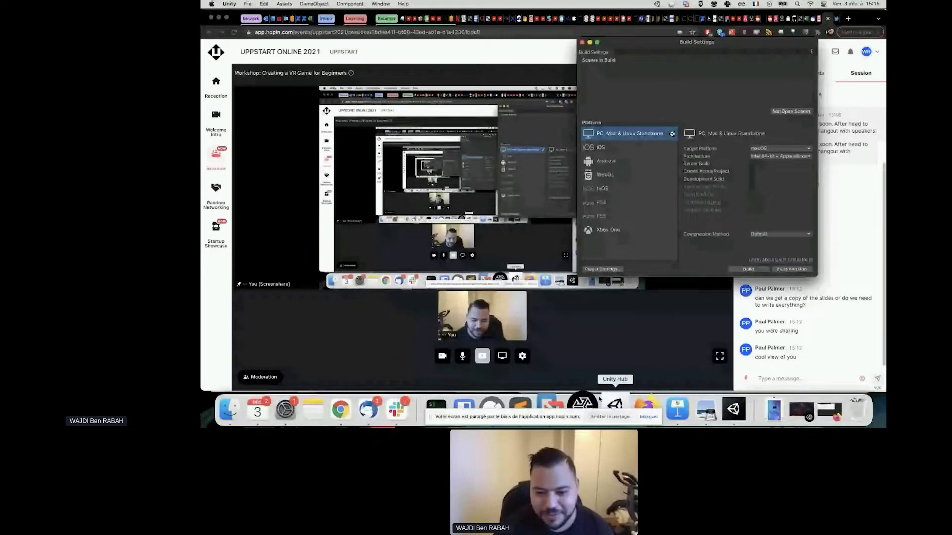
click(614, 407)
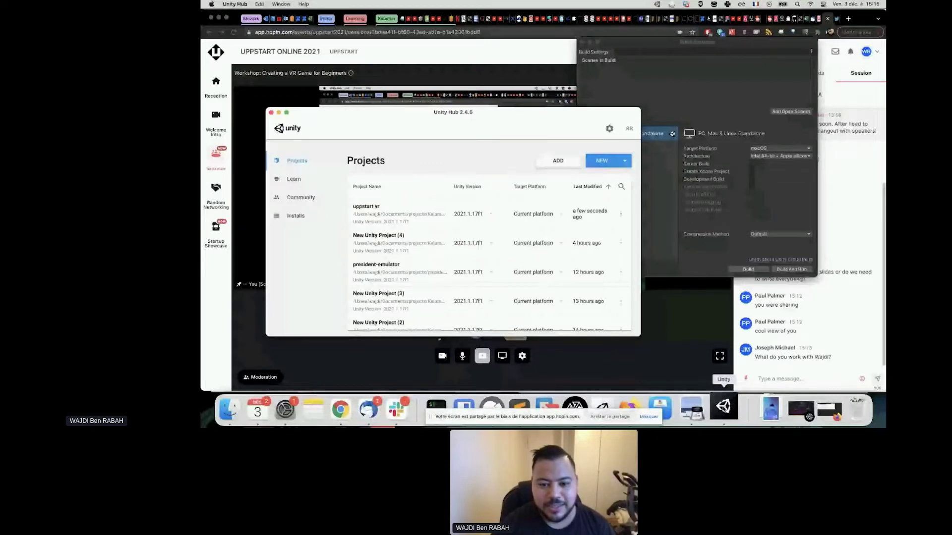
click(724, 406)
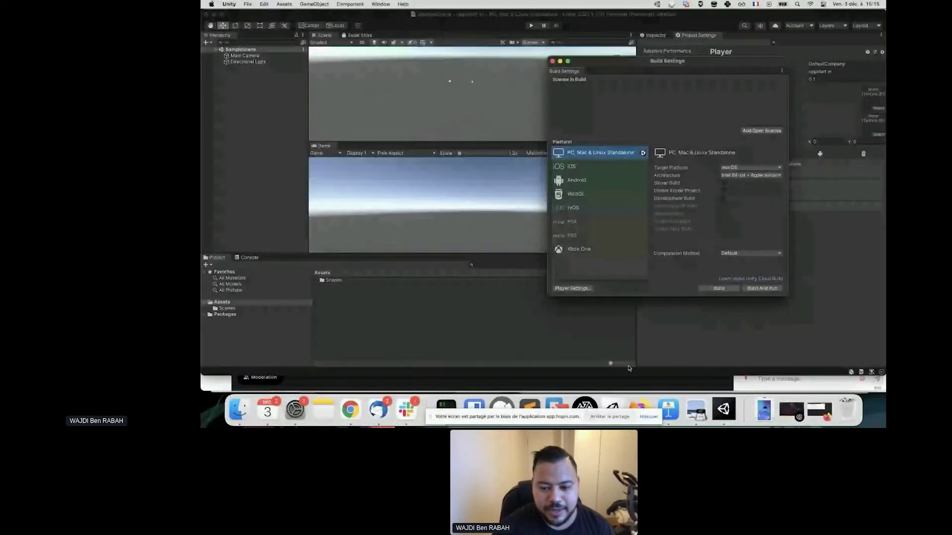
Switch the project's build platform to WebGL in the Build Settings
click(669, 409)
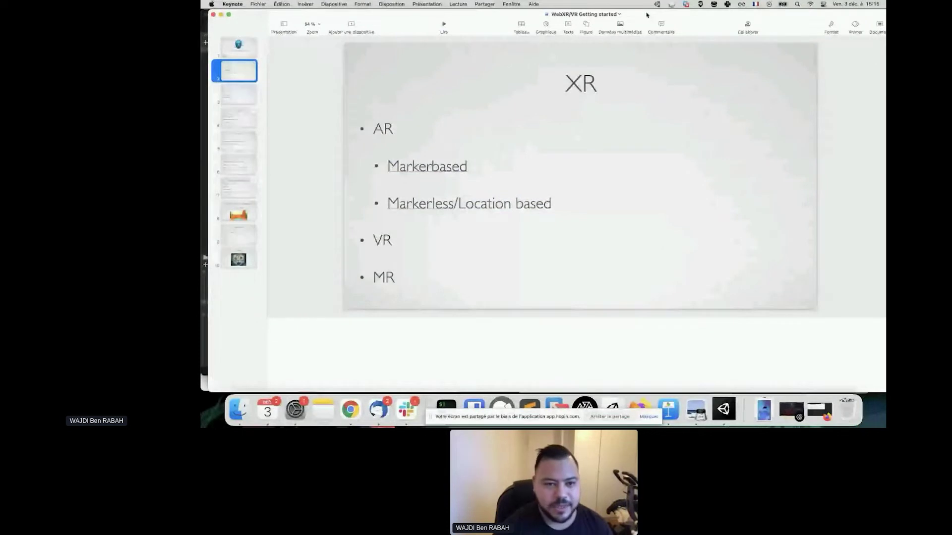
key(super+w)
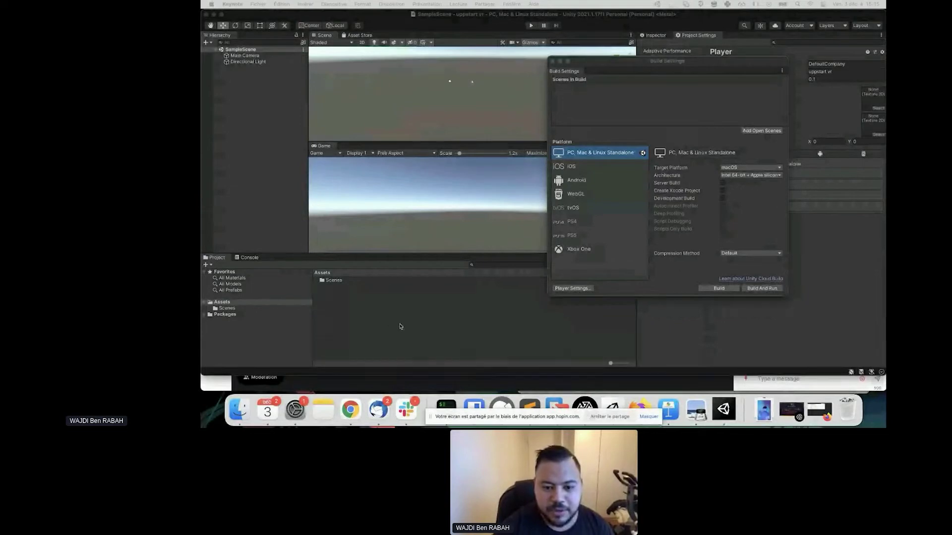
click(591, 199)
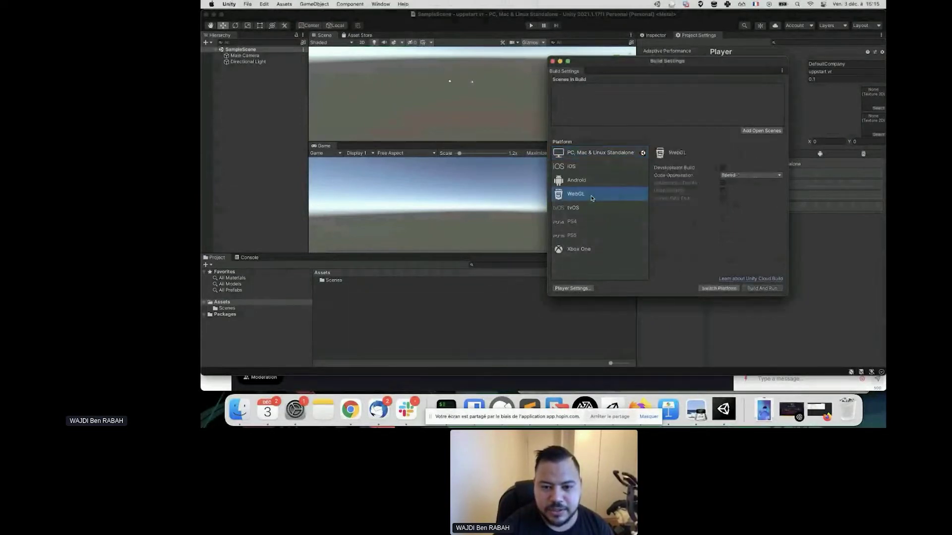
click(718, 290)
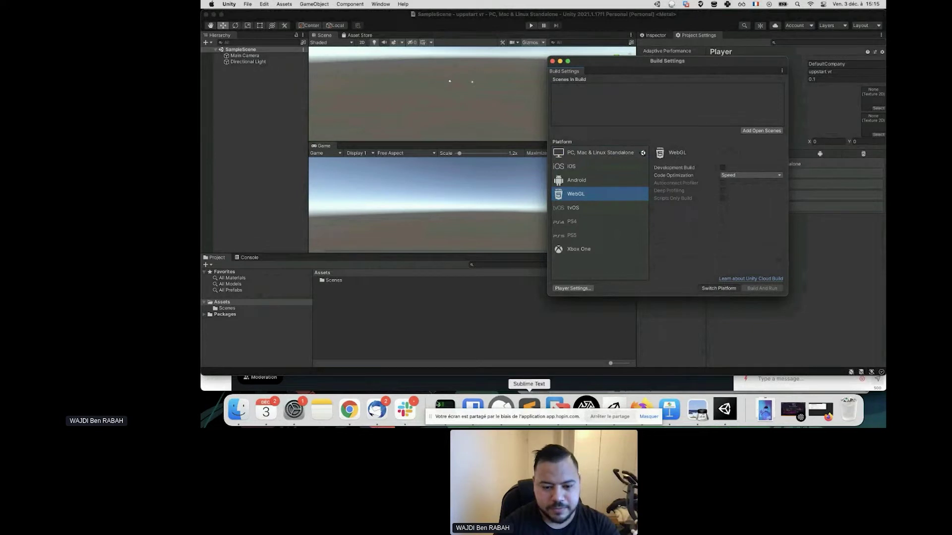
Switch to Chrome to read the workshop's session chat, and return to the Unity editor
click(349, 409)
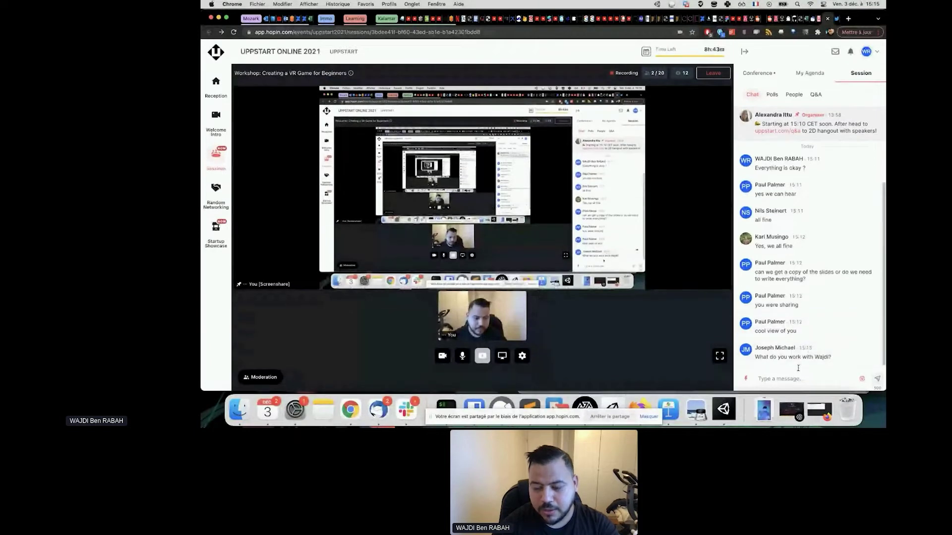
click(798, 367)
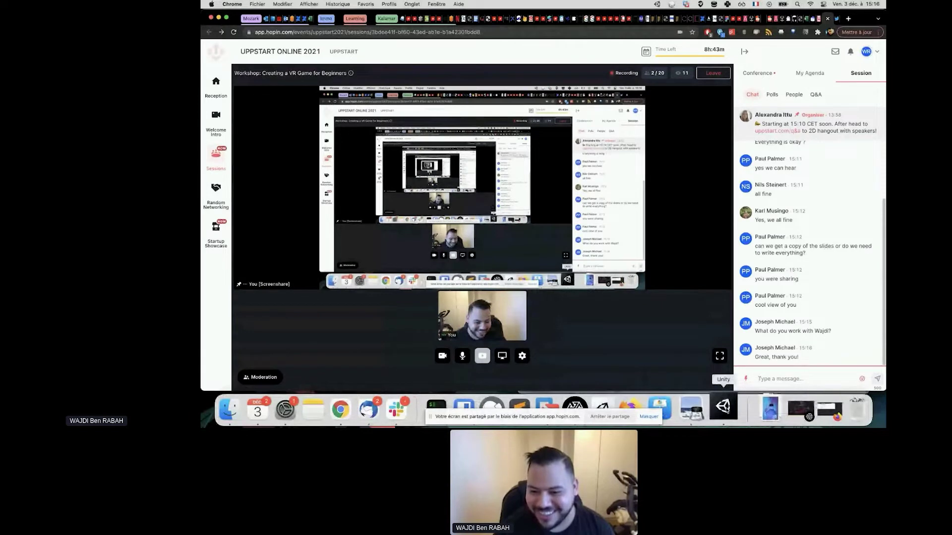
click(723, 406)
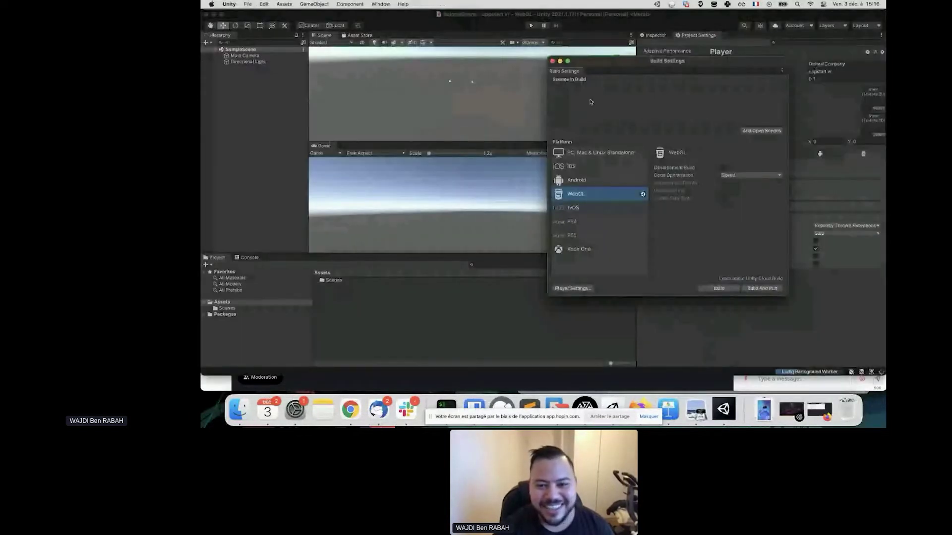
Open the Package Manager for the project
click(314, 4)
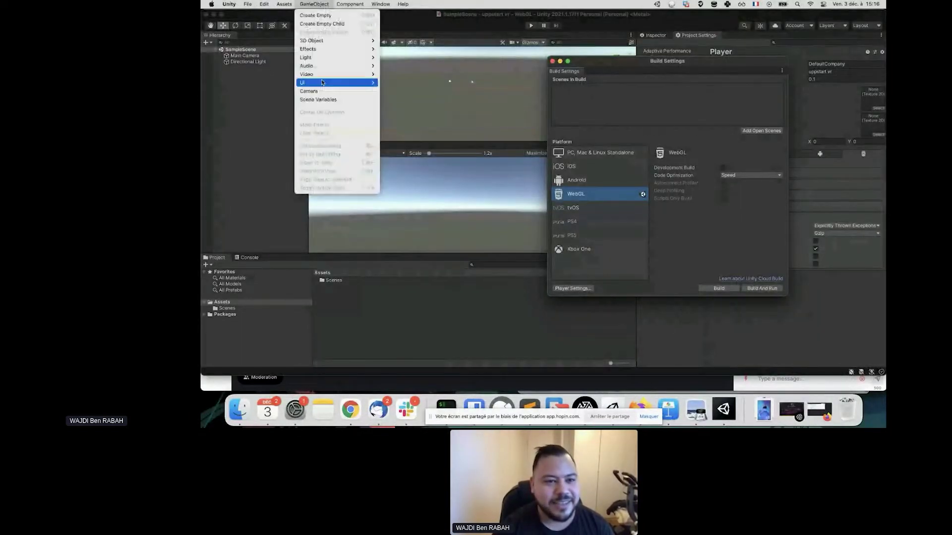
mouse_move(347, 2)
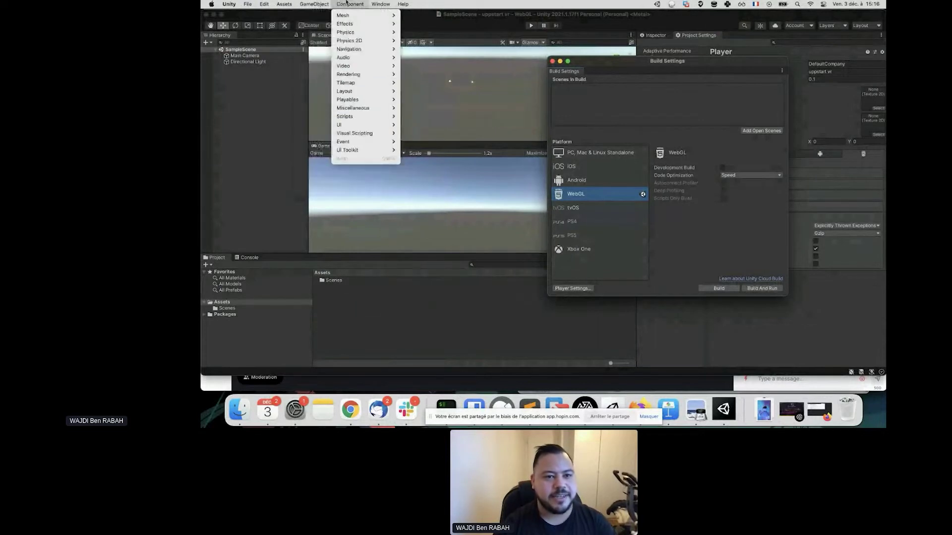
mouse_move(377, 5)
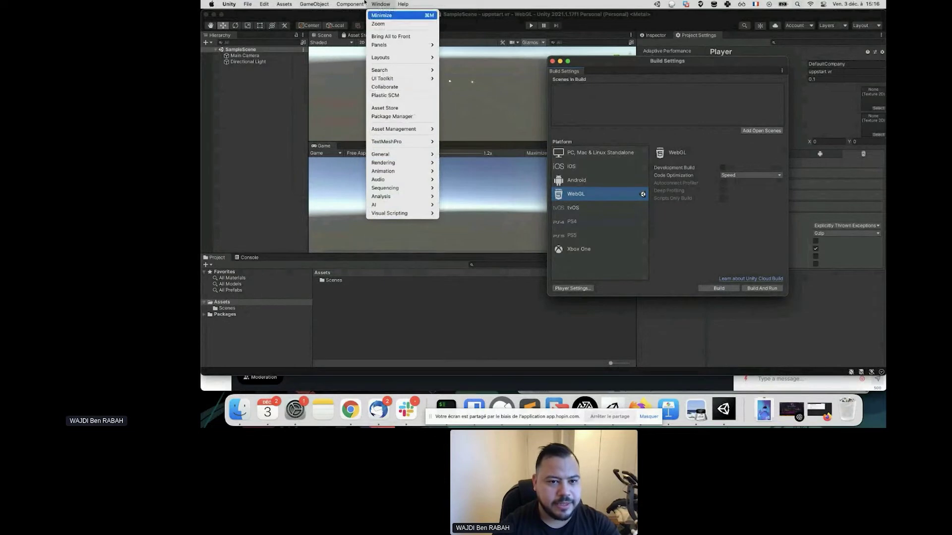
mouse_move(414, 174)
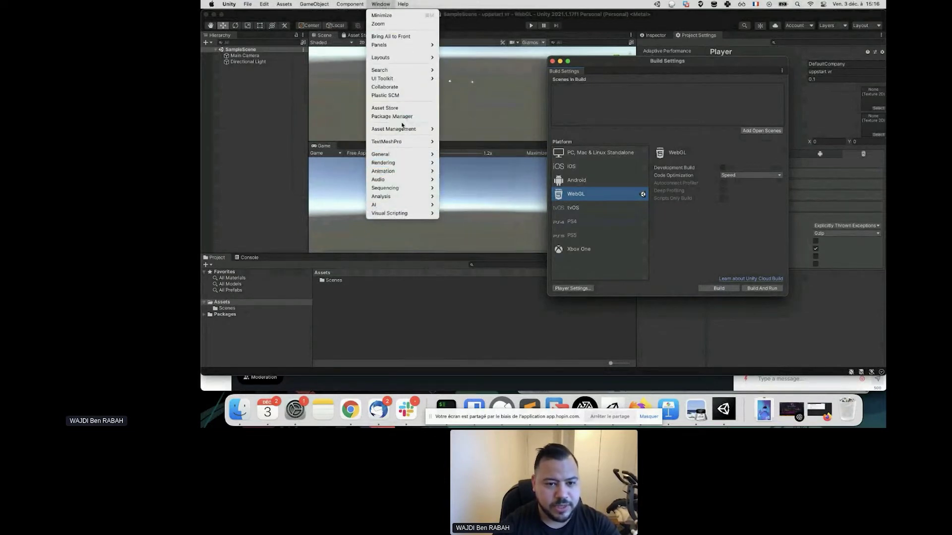
mouse_move(402, 131)
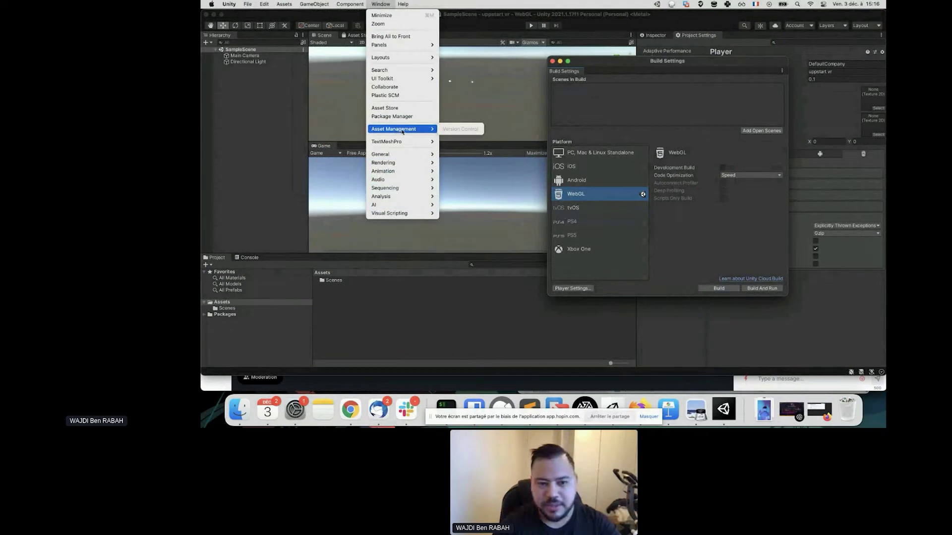
click(399, 117)
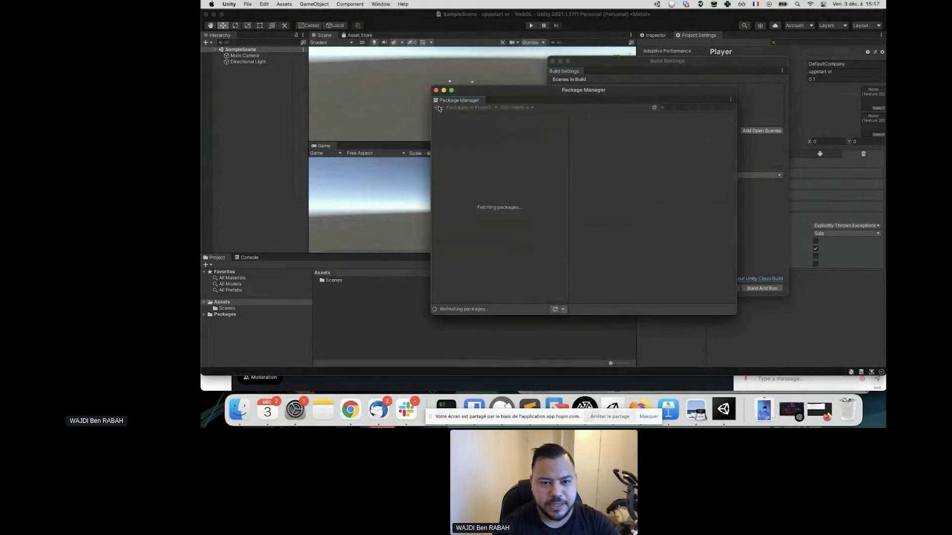
Open the Package Manager's advanced project settings, where scoped registries are configured
click(436, 107)
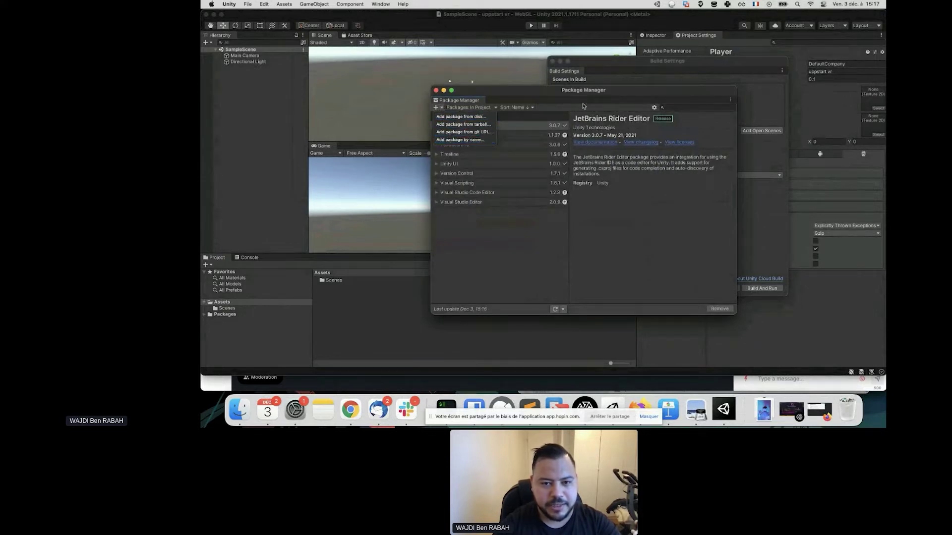
click(614, 95)
click(730, 100)
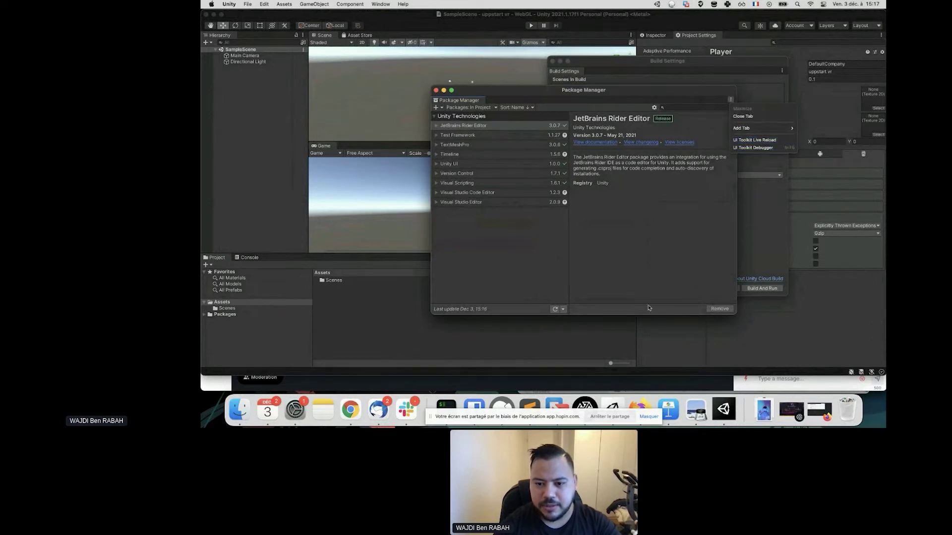
click(675, 245)
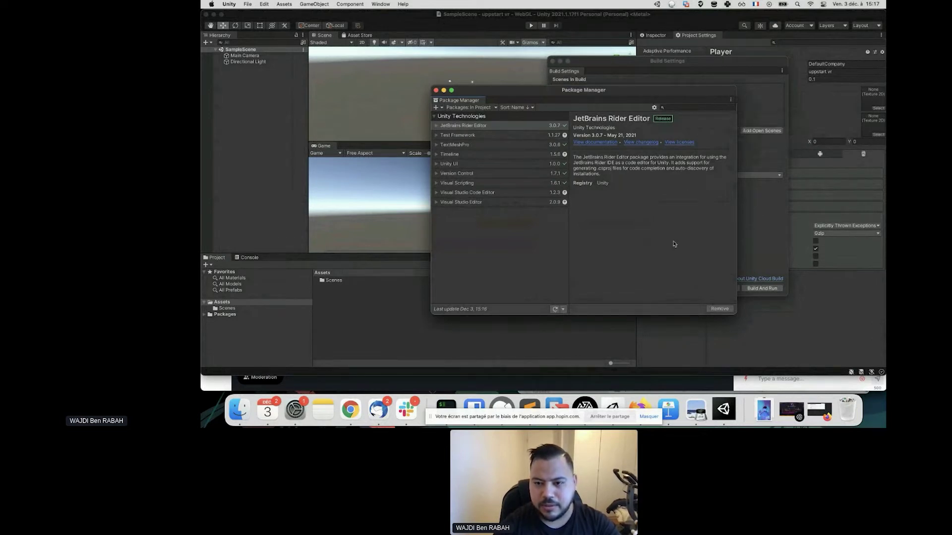
click(655, 108)
click(681, 117)
click(841, 103)
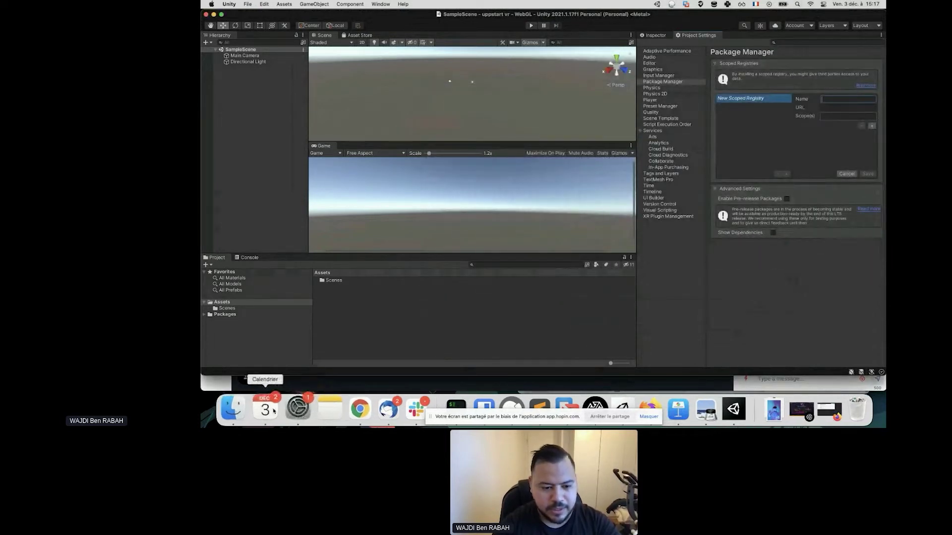
click(528, 413)
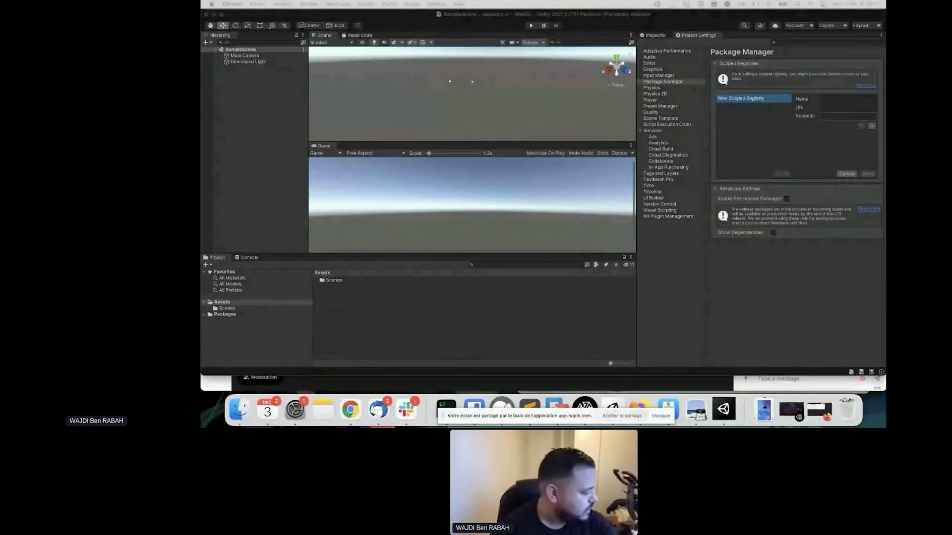
click(839, 100)
text(OpenUPM)
key(Tab)
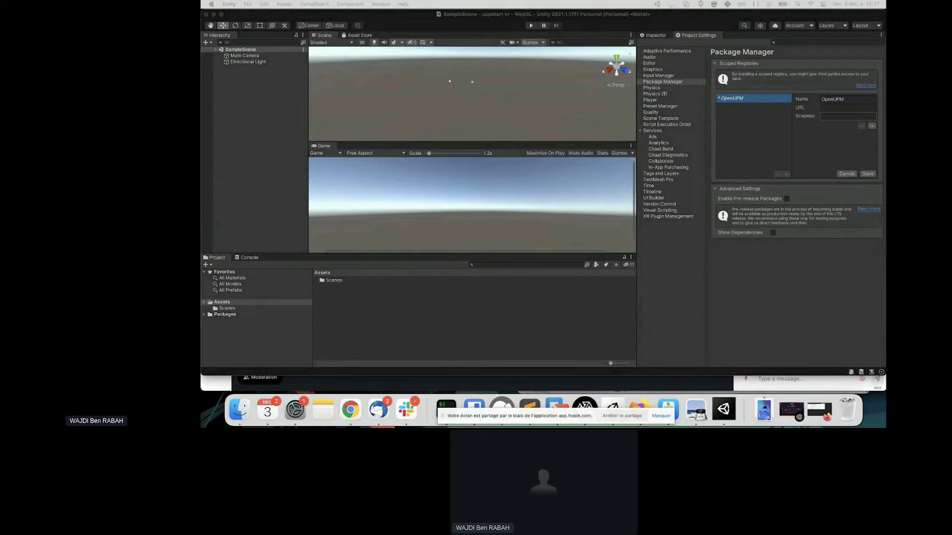
click(832, 107)
text(https://package.openupm.com)
key(Tab)
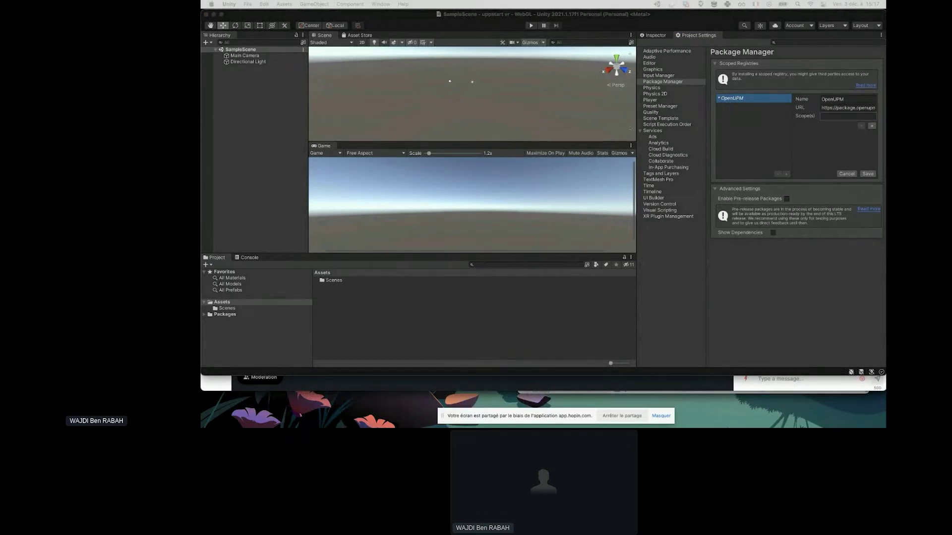
click(838, 116)
text(com.de-panther)
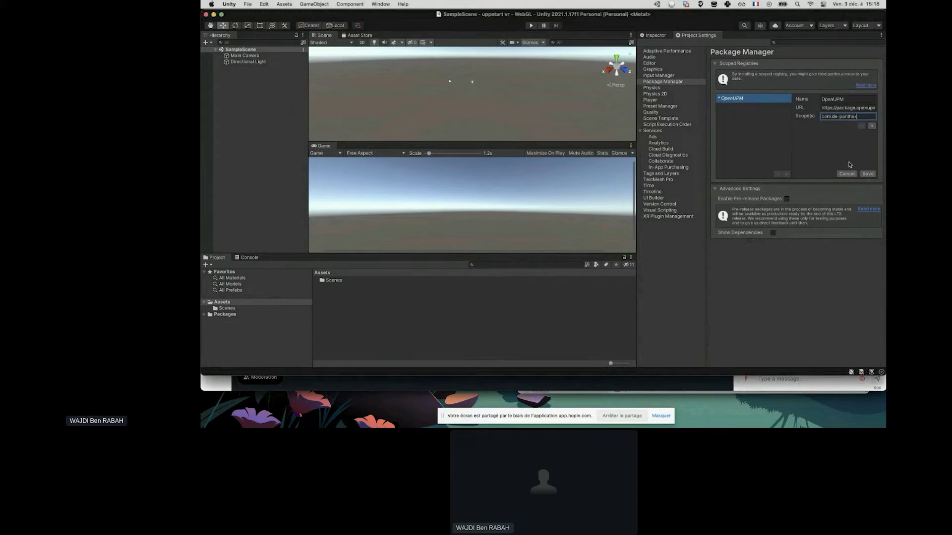
click(867, 174)
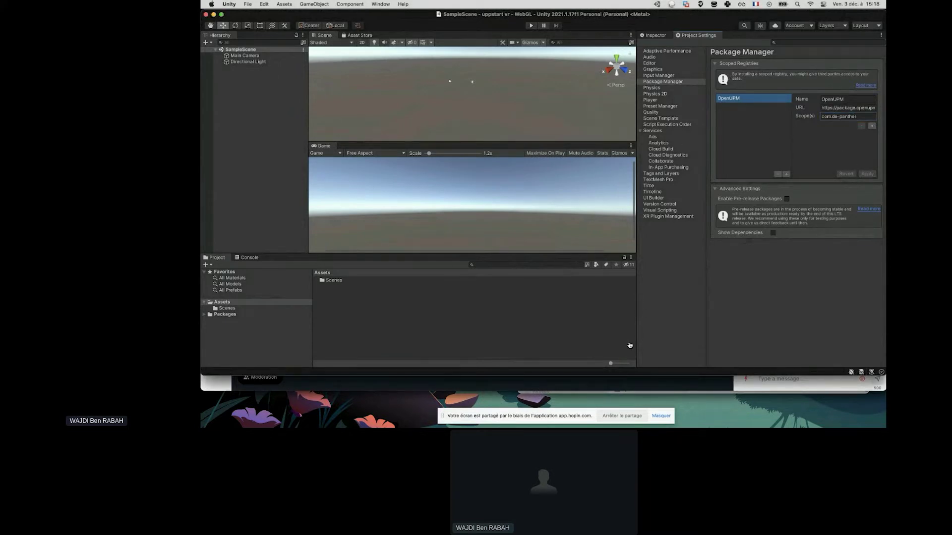
Reopen the Package Manager, list the packages from My Registries and install WebXR Export 0.13.0-preview
key(super+Tab)
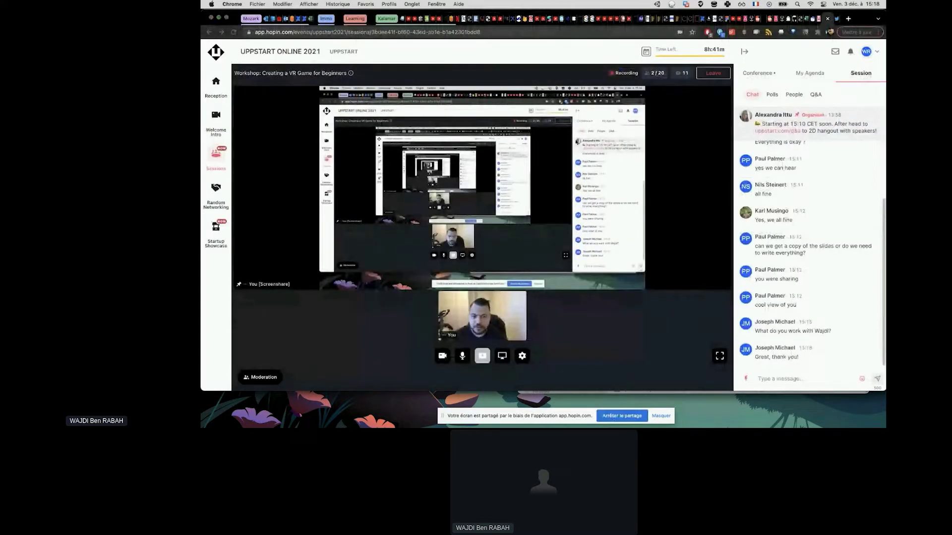
key(super+Tab)
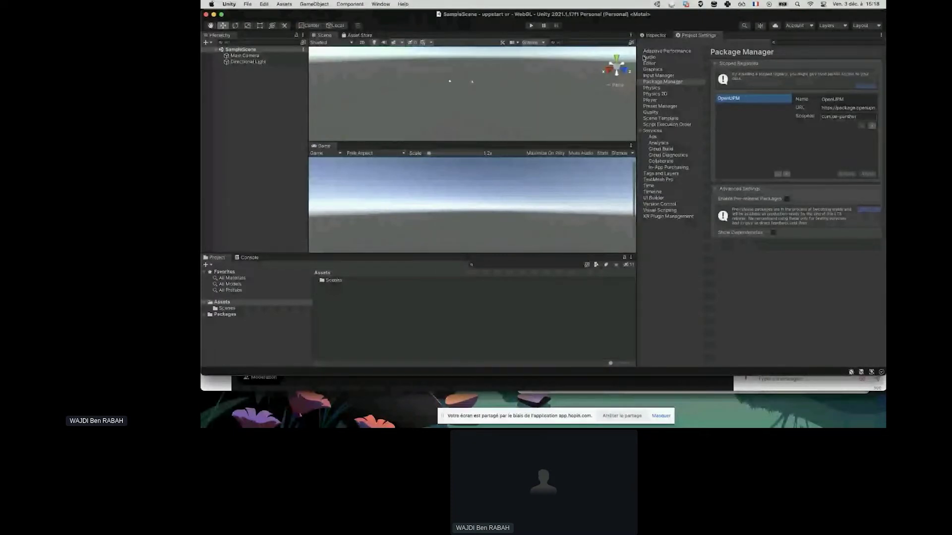
click(381, 4)
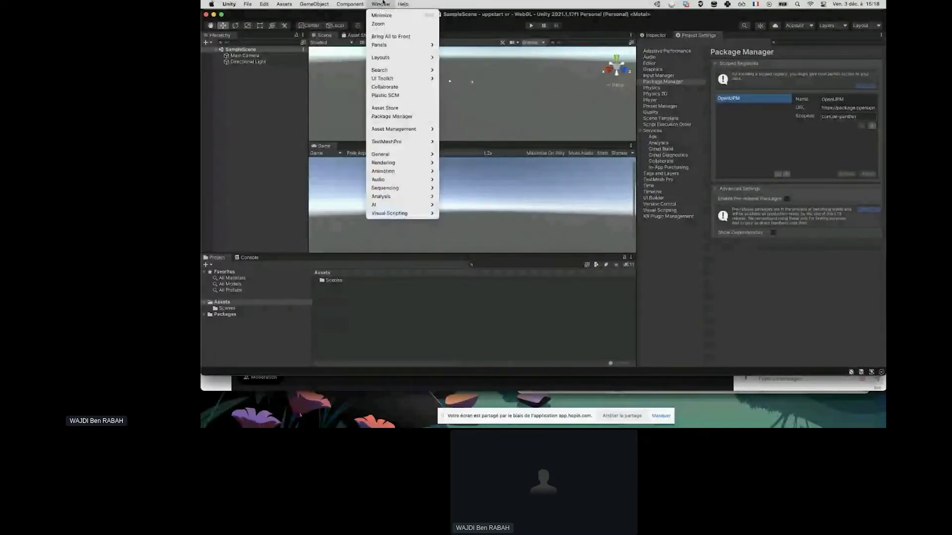
click(386, 117)
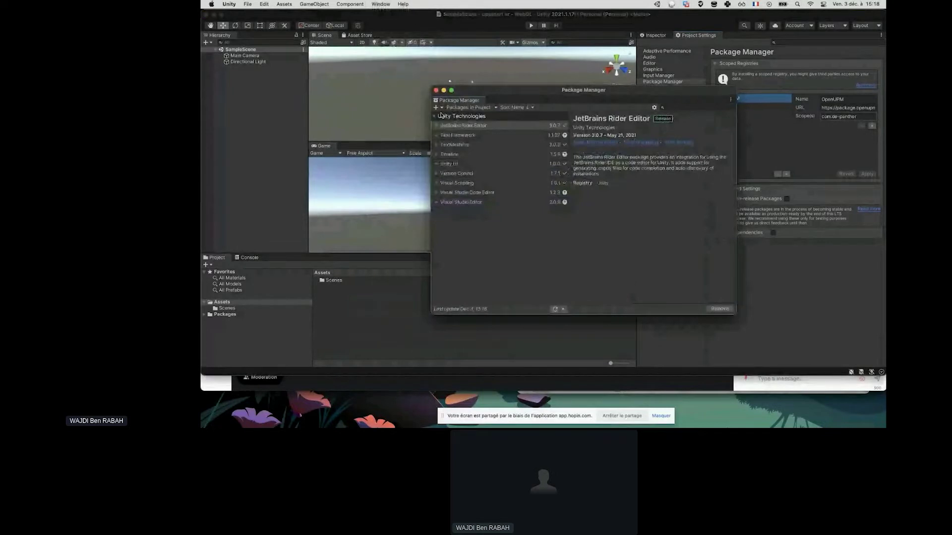
click(463, 108)
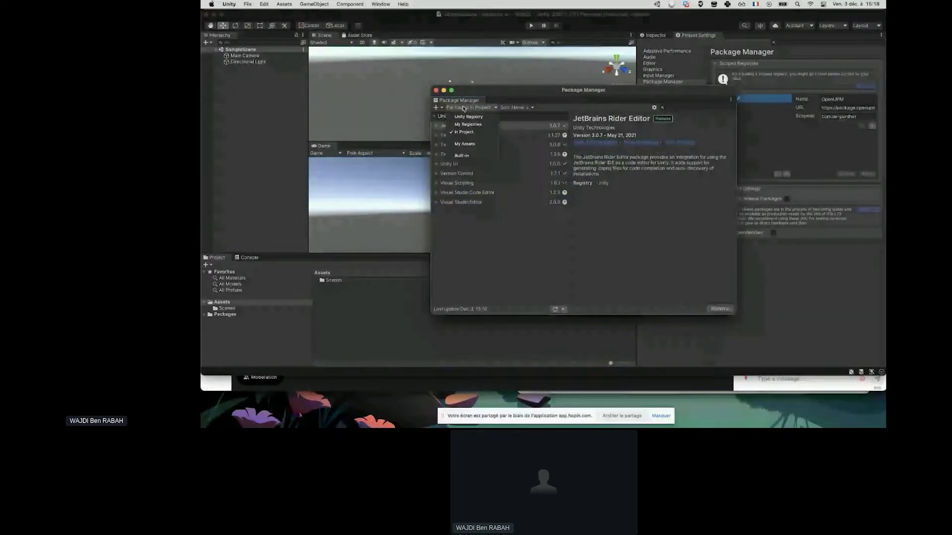
click(463, 125)
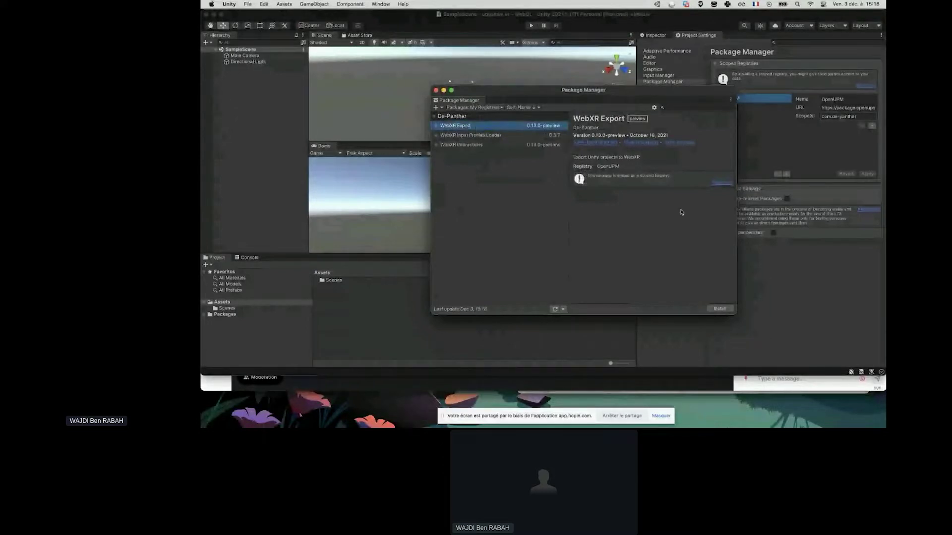
click(722, 309)
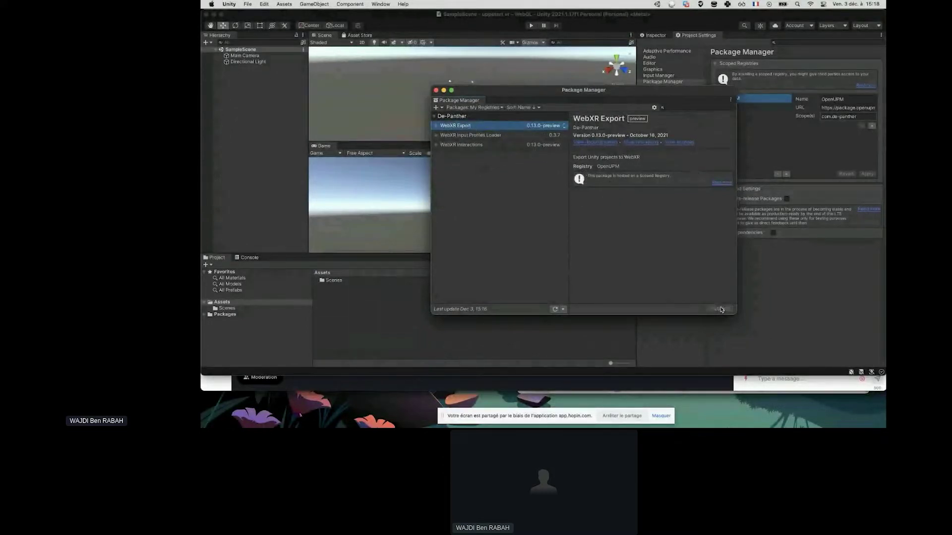
Install WebXR Interactions 0.13.0-preview and import its Sample Scene
click(488, 145)
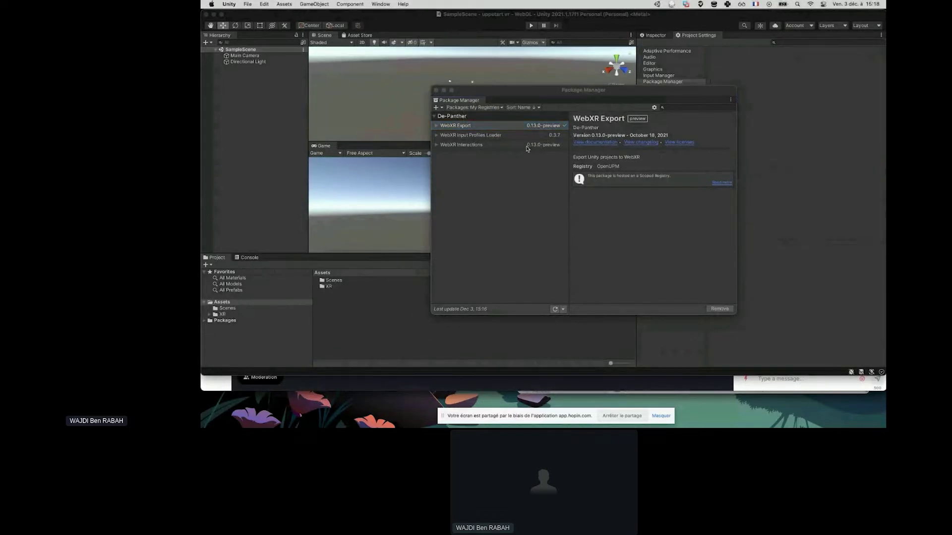
click(527, 145)
click(723, 310)
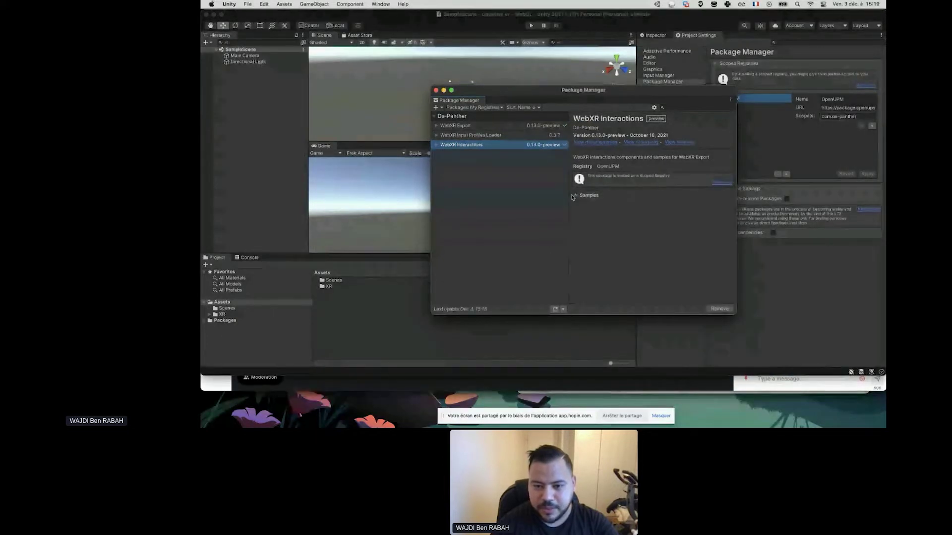
click(577, 196)
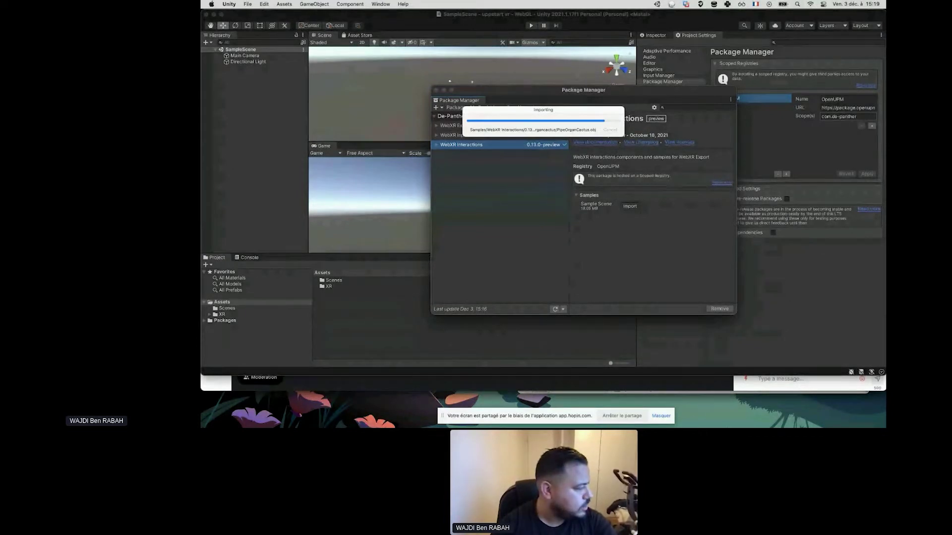
Switch to the Keynote presentation and highlight the package's git URL in the notes of the first Setup slide
key(super+Tab)
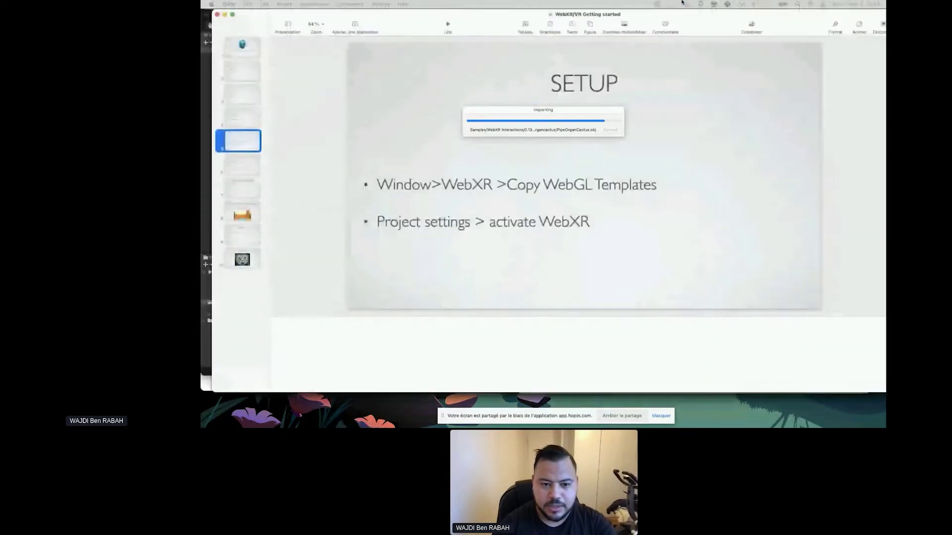
click(283, 124)
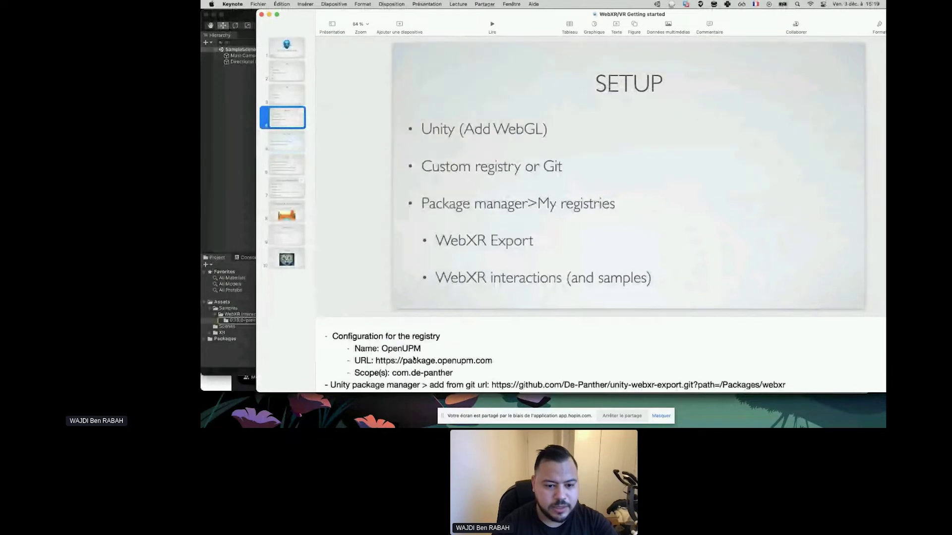
click(492, 385)
drag(492, 385, 797, 384)
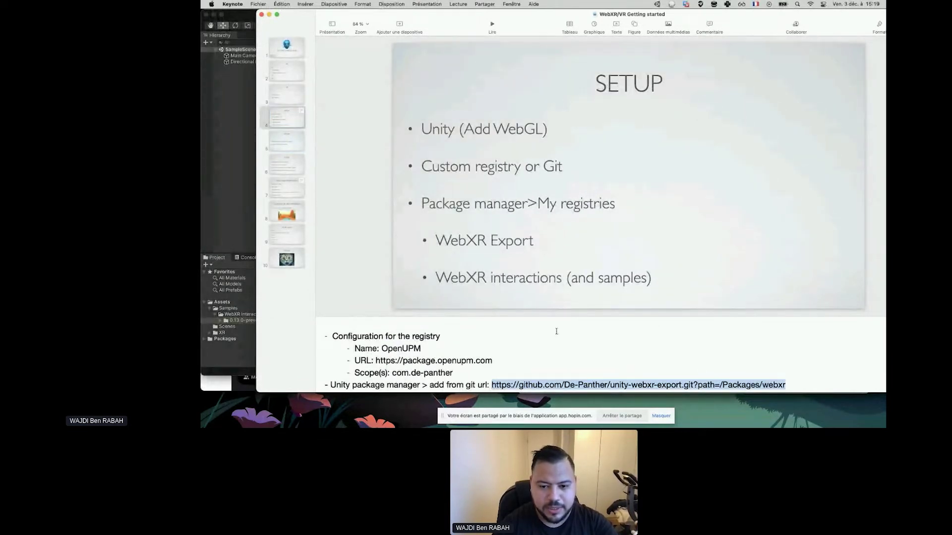
Highlight the OpenUPM registry configuration in the first Setup slide's notes and view the second Setup slide on WebGL templates and WebXR activation
click(474, 362)
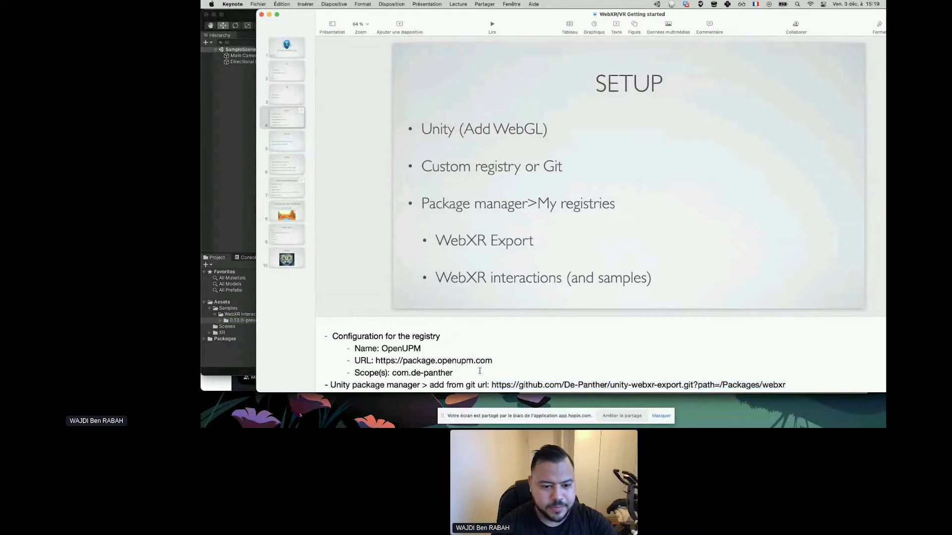
drag(477, 371, 331, 337)
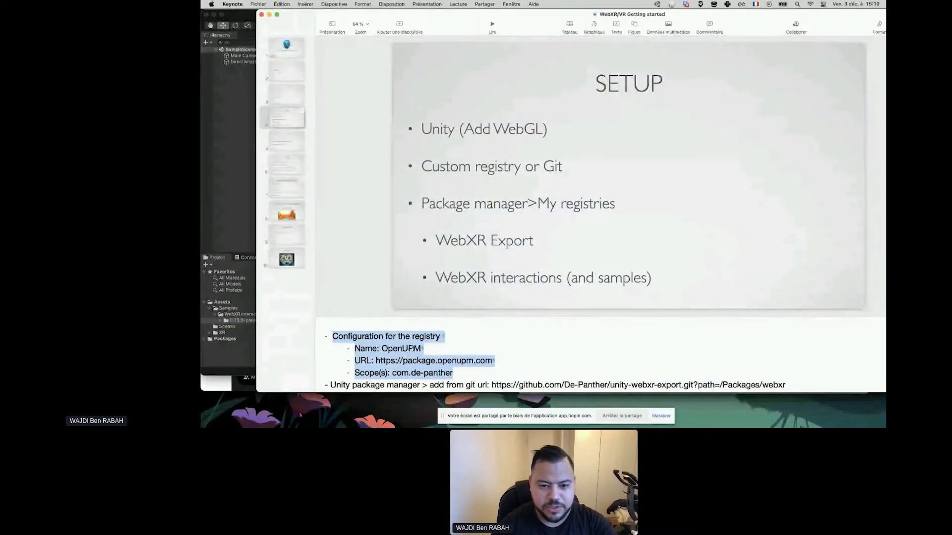
click(285, 138)
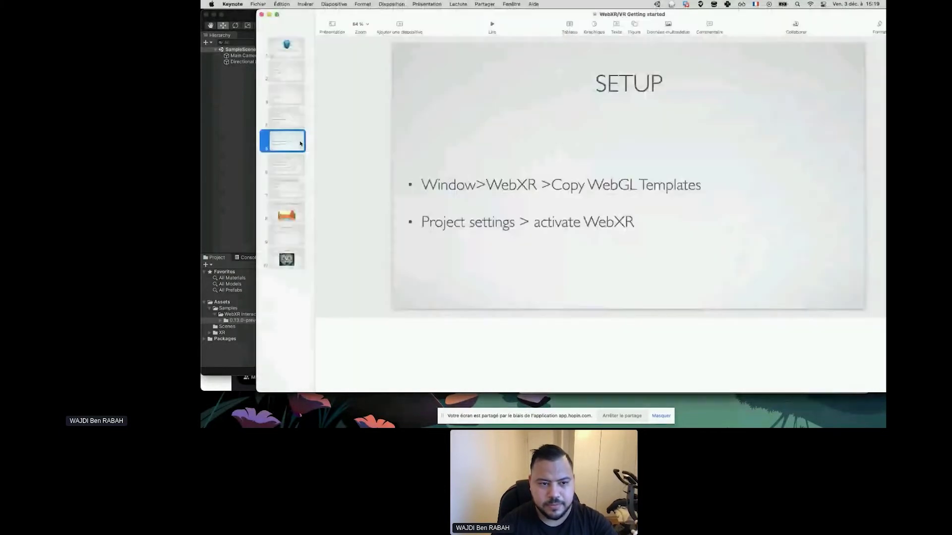
click(288, 55)
click(291, 162)
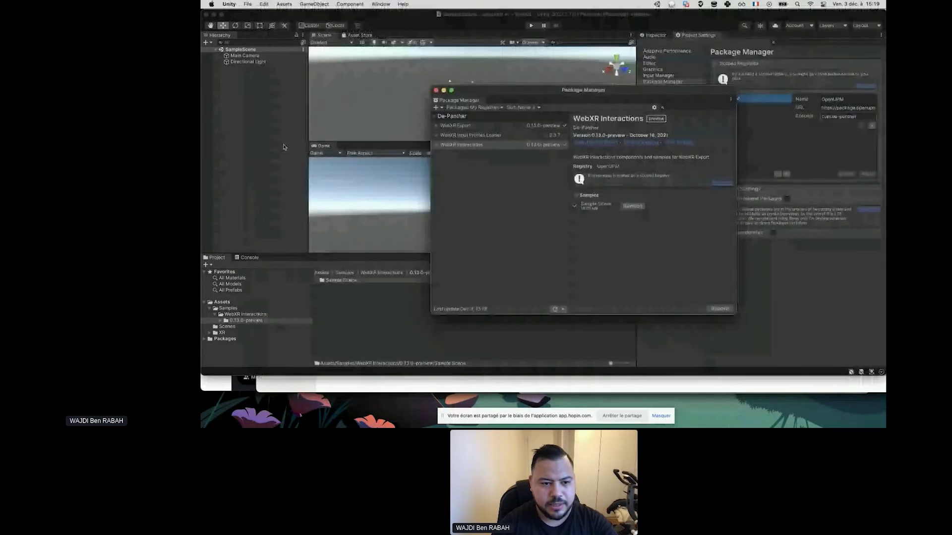
click(289, 143)
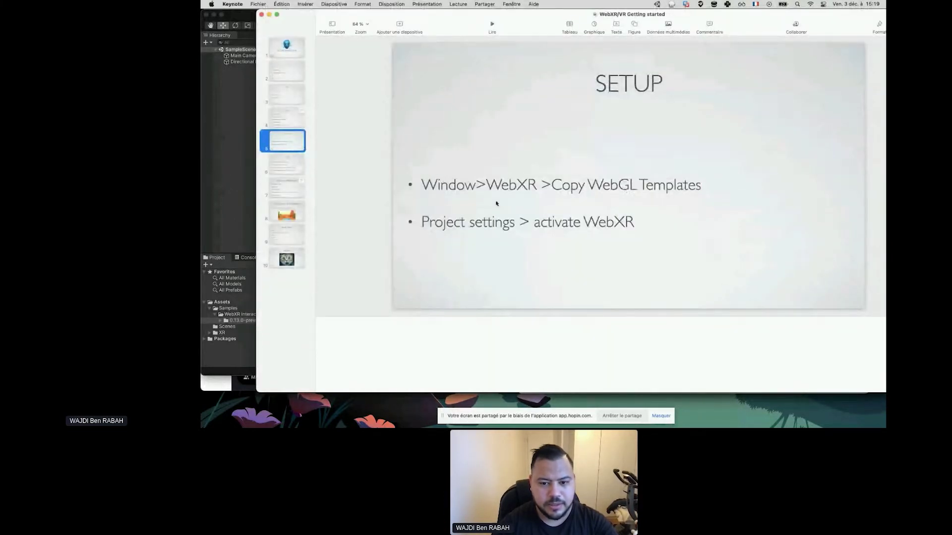
key(Up)
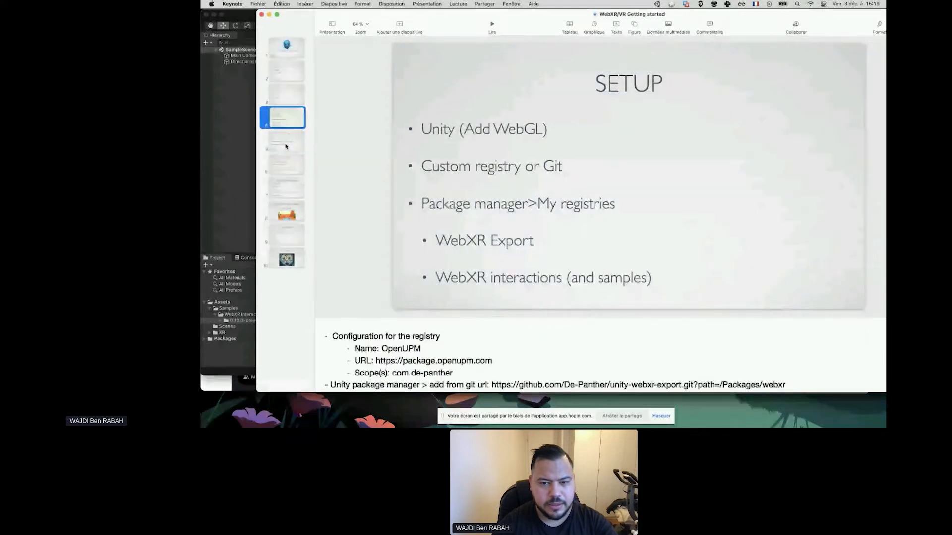
Switch back to Unity and close the Package Manager window
key(super+Tab)
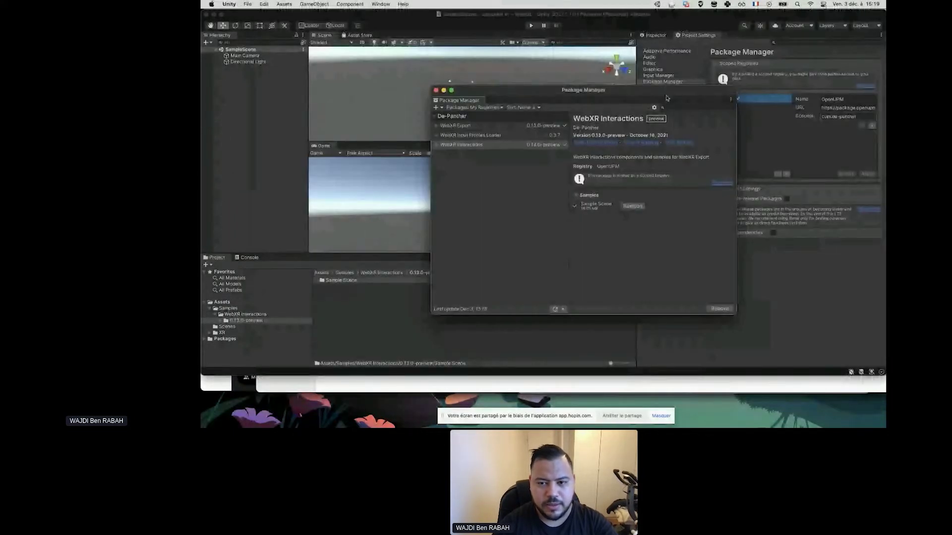
key(super+Tab)
key(super+Tab)
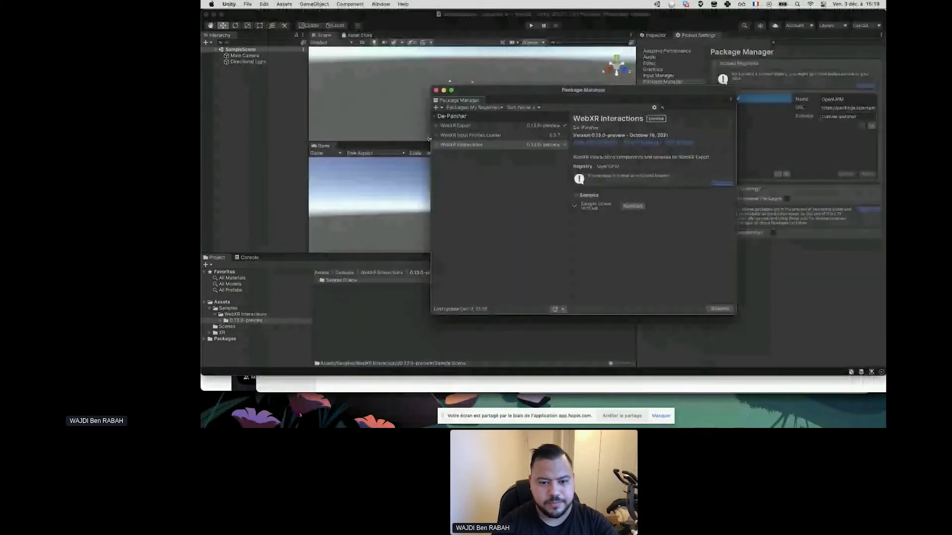
click(436, 90)
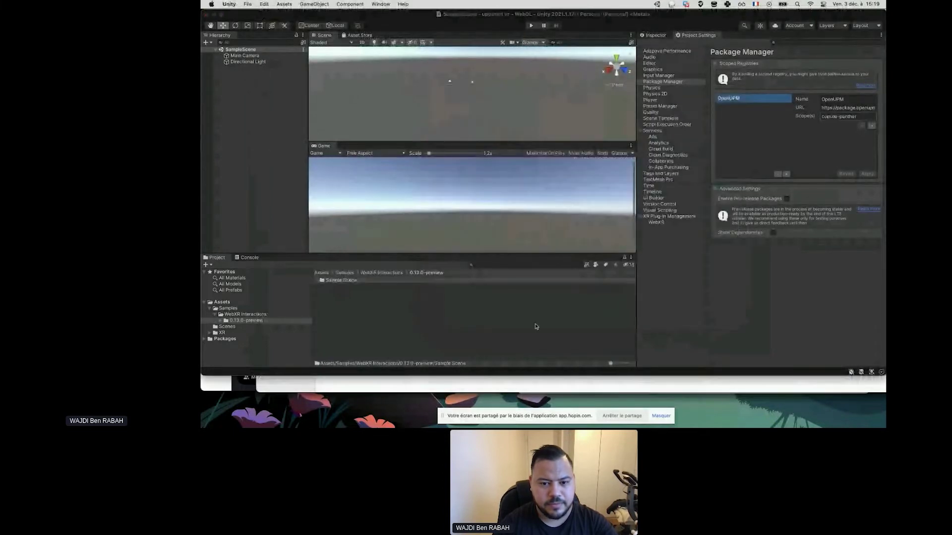
key(super+Tab)
key(super+Tab)
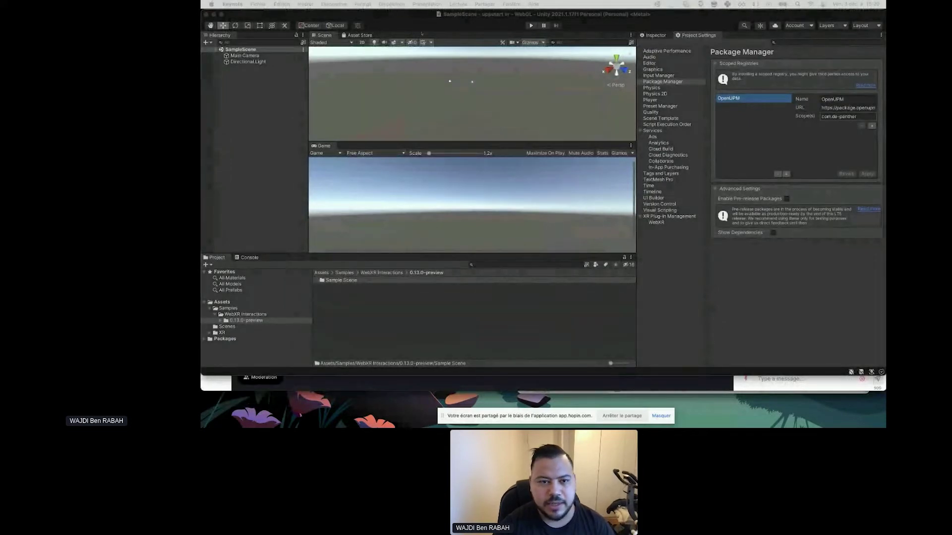
Switch to Chrome to check the workshop's session chat and return to Unity
click(249, 302)
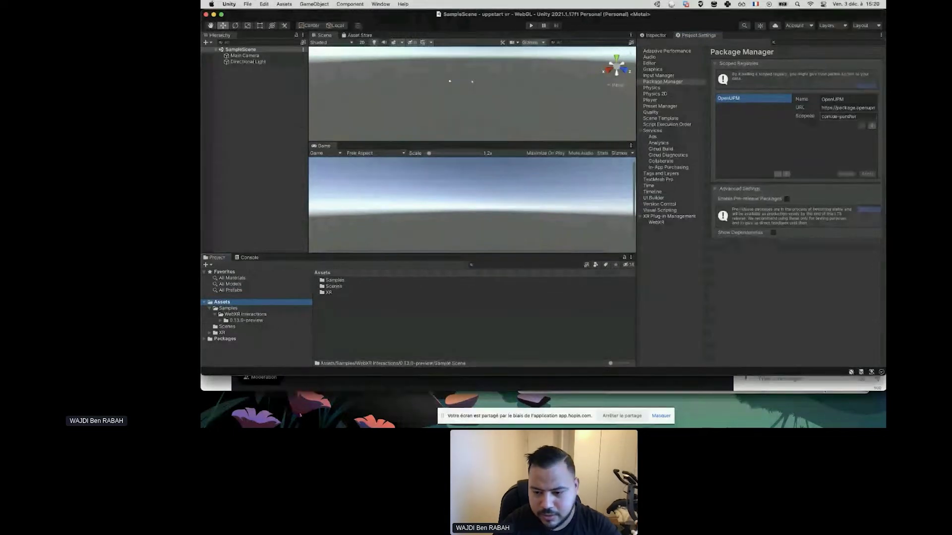
key(super+Tab)
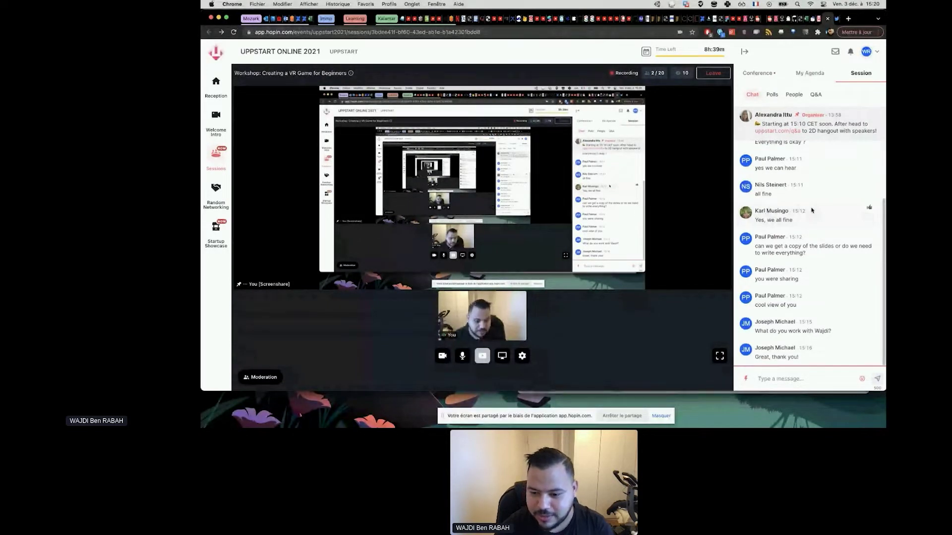
key(super+Tab)
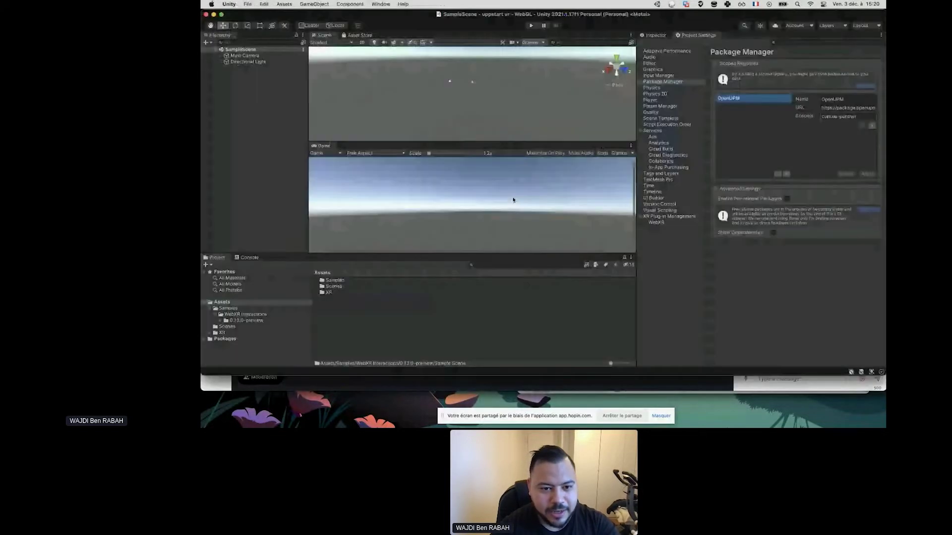
Open the Desert scene from the imported WebXR Interactions 0.13.0-preview Sample Scene folder, enlarge the Game view slightly and show the Inspector
click(246, 320)
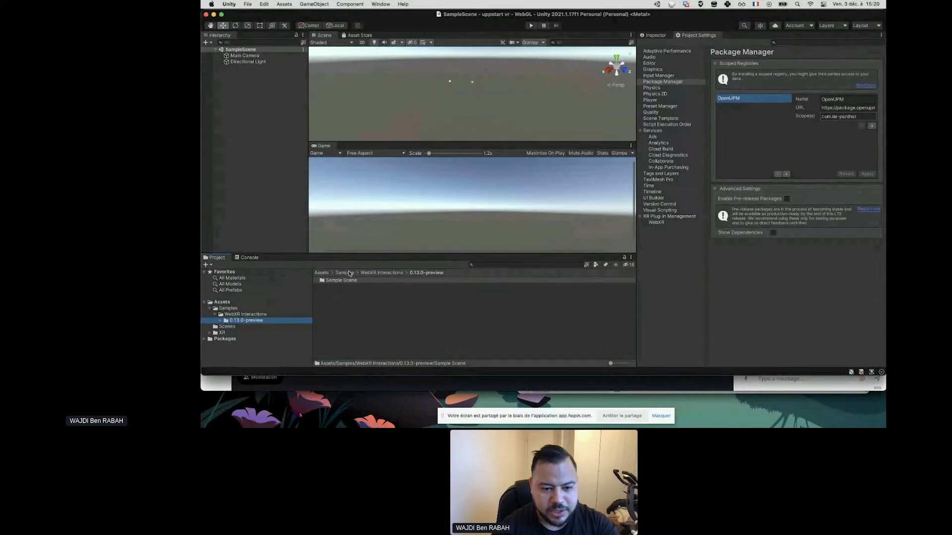
double_click(349, 281)
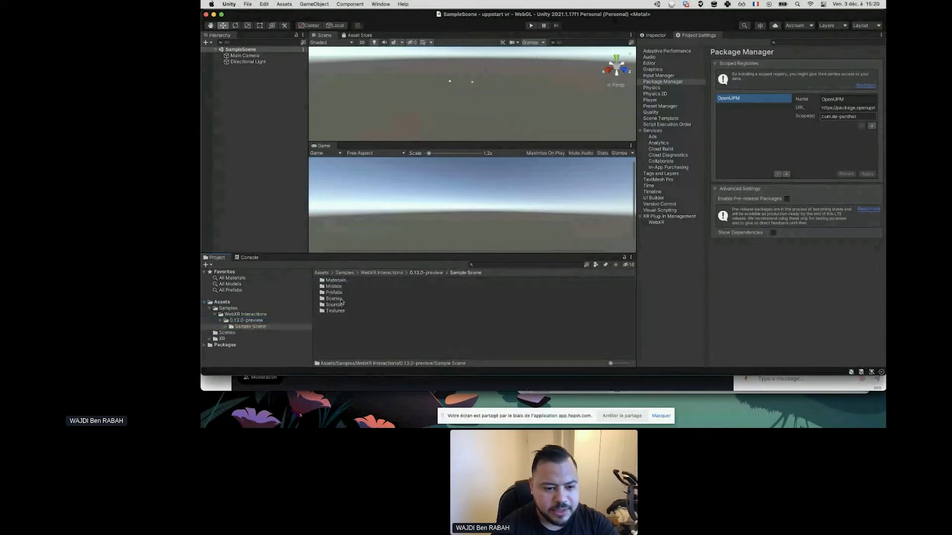
double_click(341, 299)
click(345, 286)
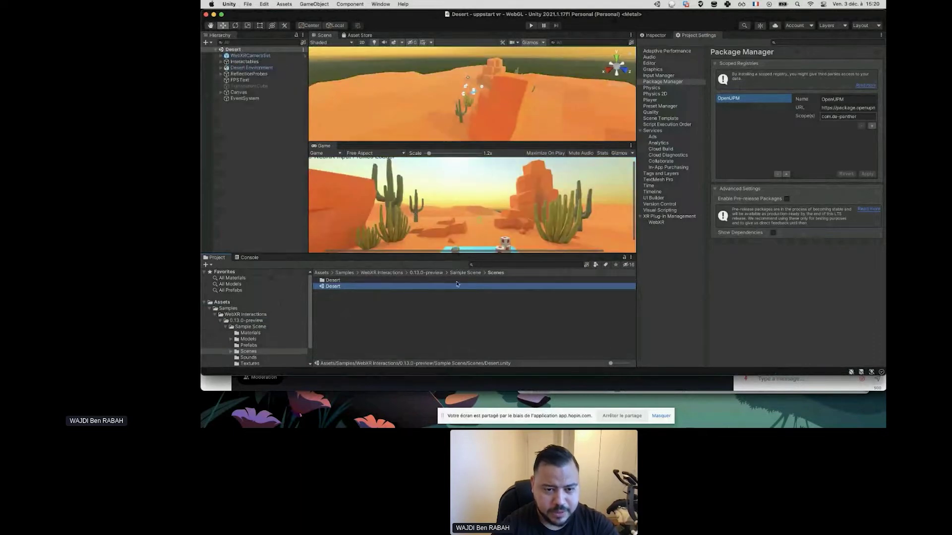
drag(461, 254, 459, 265)
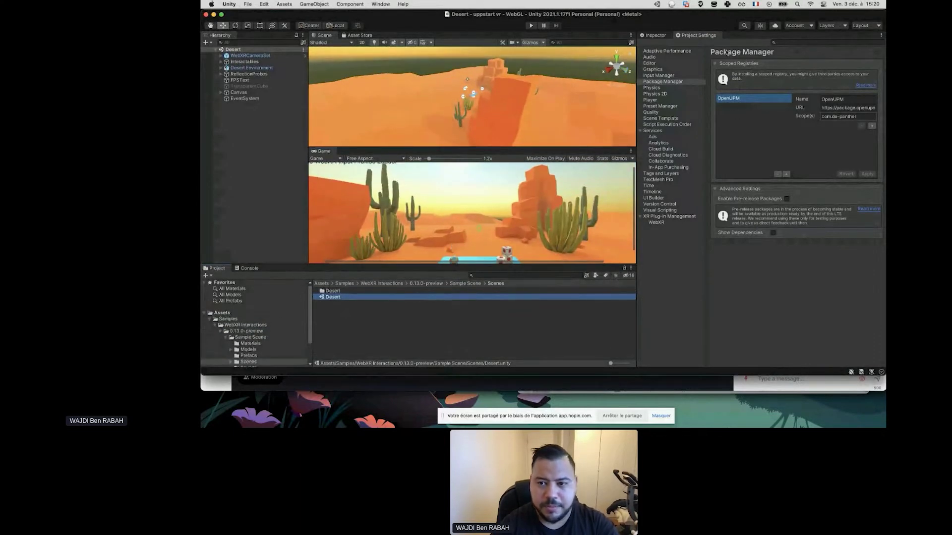
click(654, 35)
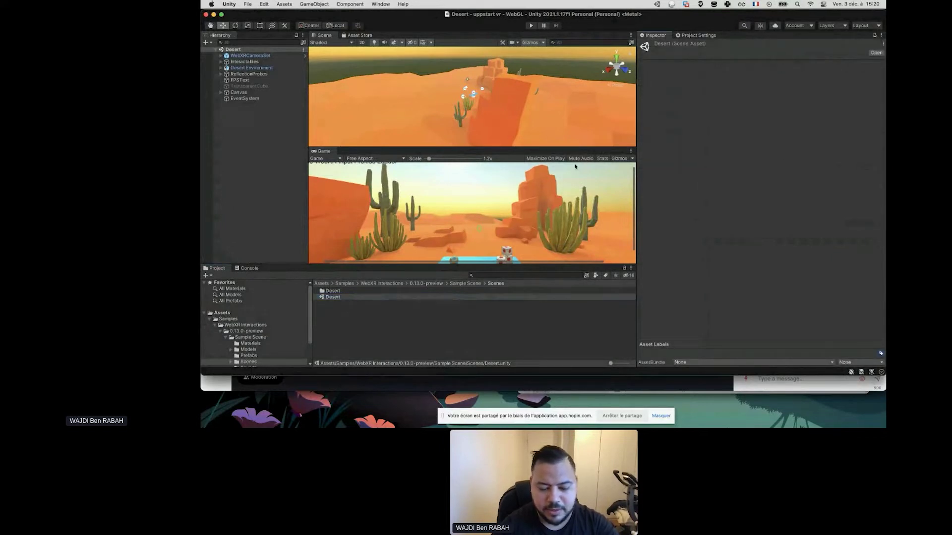
Enable Decompression Fallback in the publishing settings of the WebGL Player settings
key(super+shift+b)
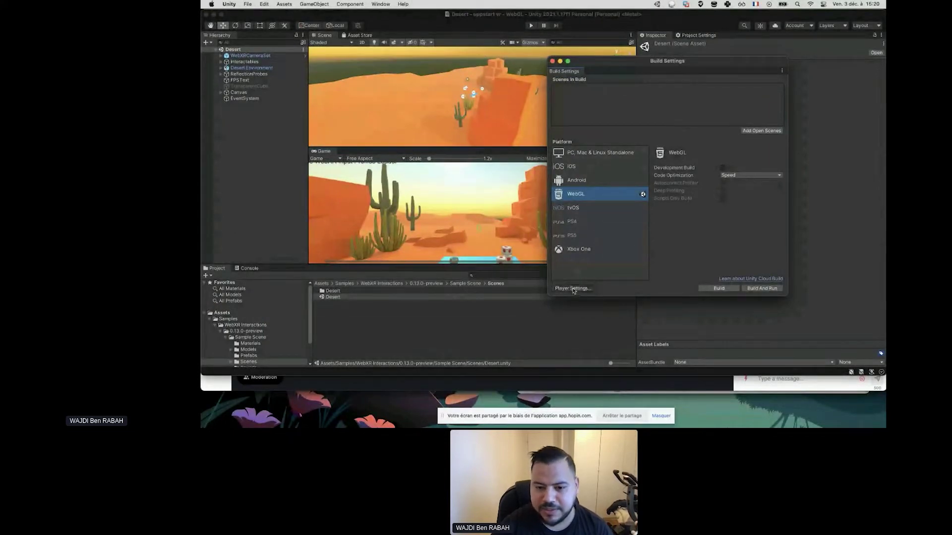
click(572, 288)
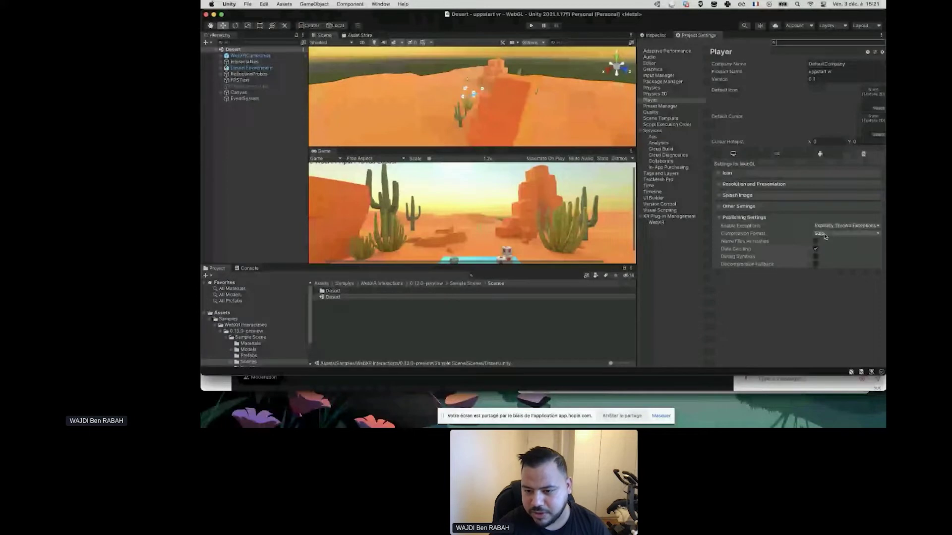
click(816, 266)
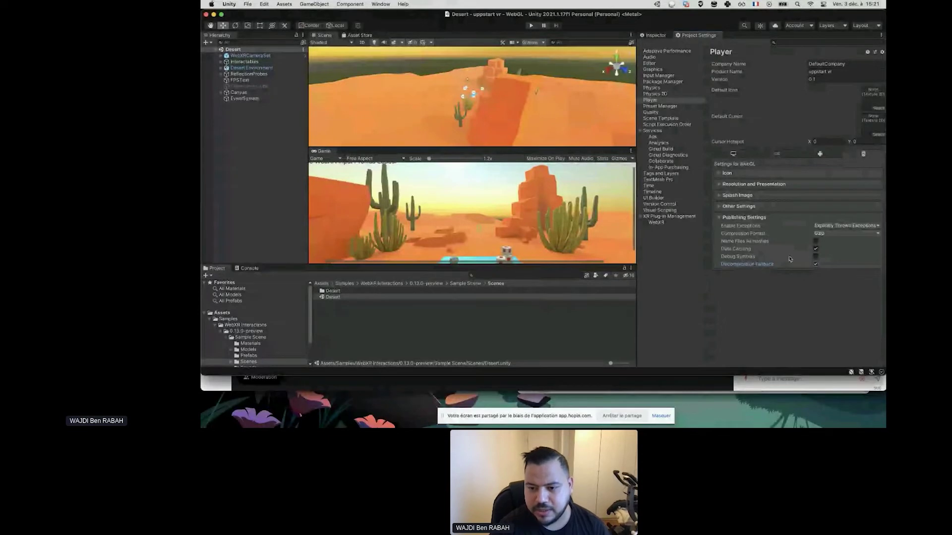
Expand the Resolution and Presentation settings, copy the WebXR package's WebGL templates into the project and accept overwriting existing template files
click(743, 184)
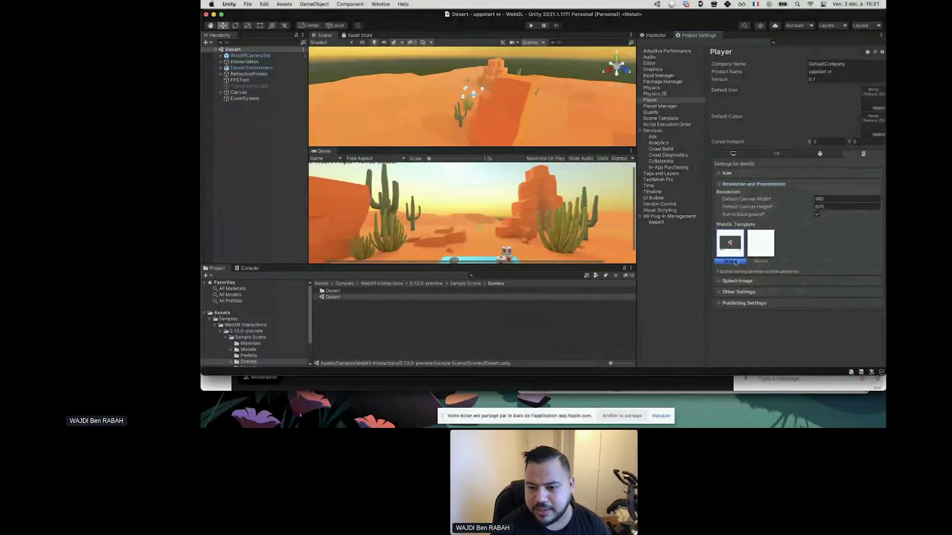
click(379, 3)
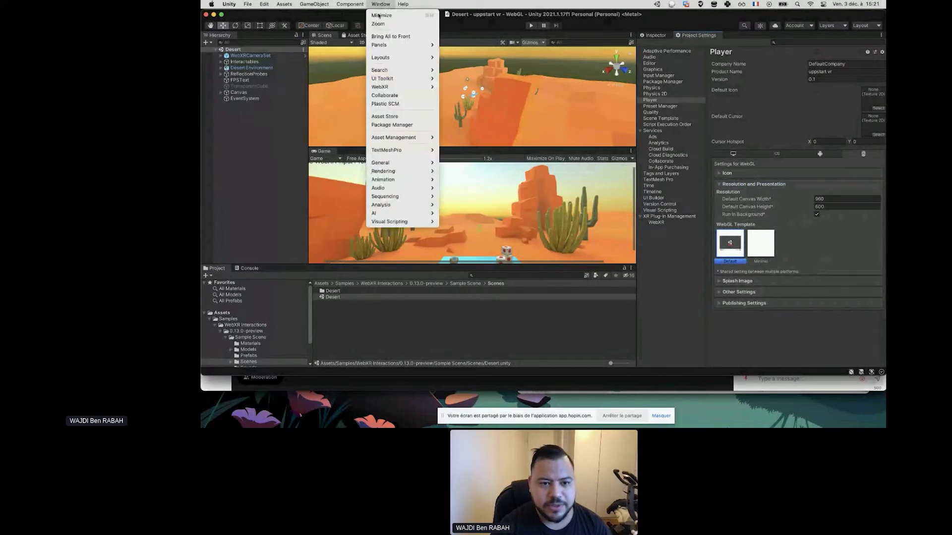
mouse_move(394, 87)
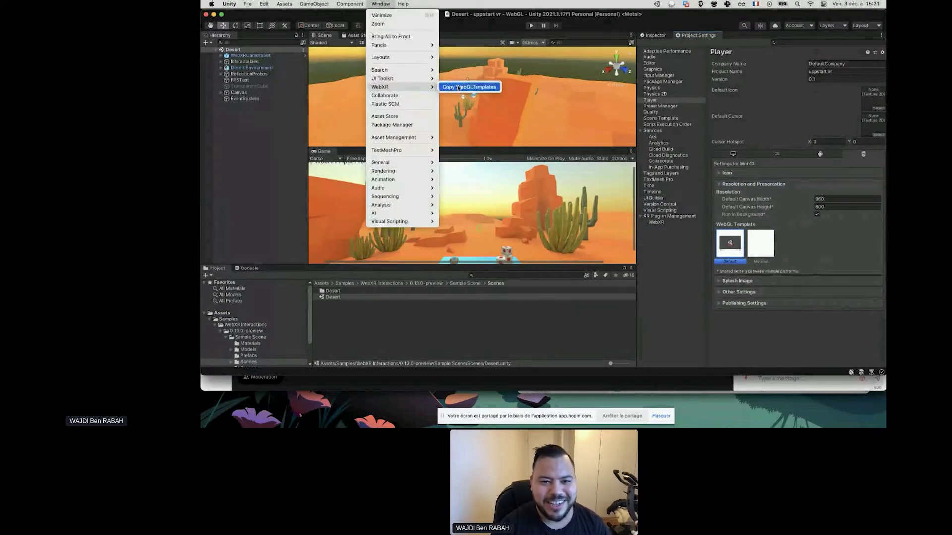
click(458, 87)
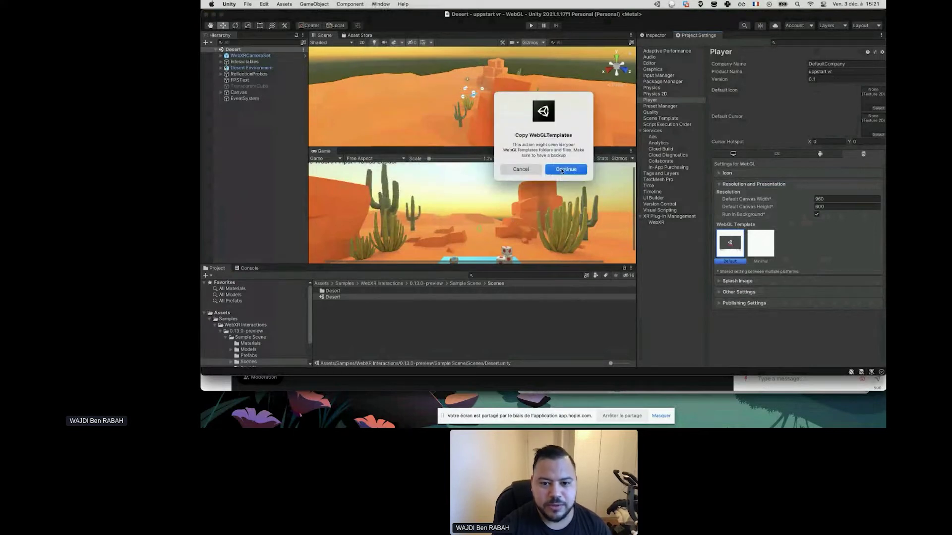
click(562, 171)
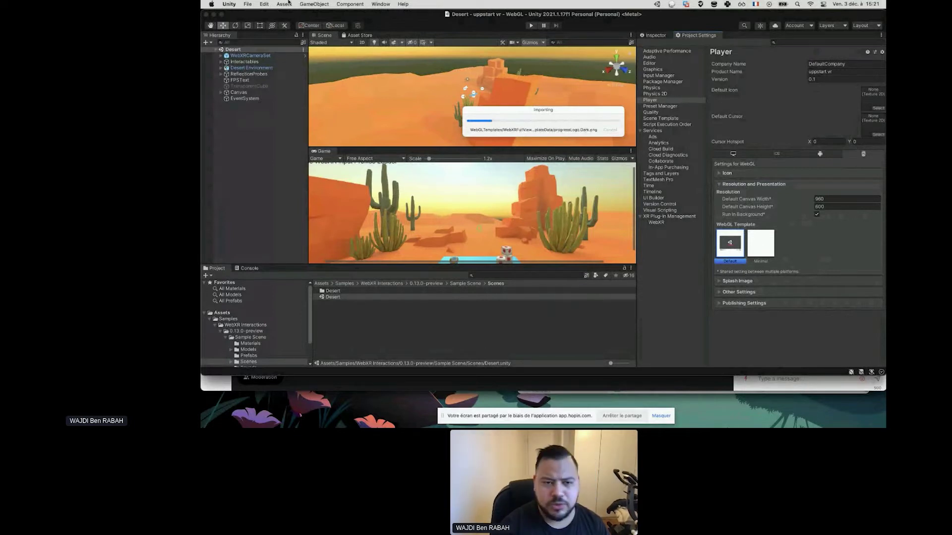
Examine the XR Plug-in Management project settings for the WebXR Export provider and the WebXR page for the VR reference space options
click(243, 4)
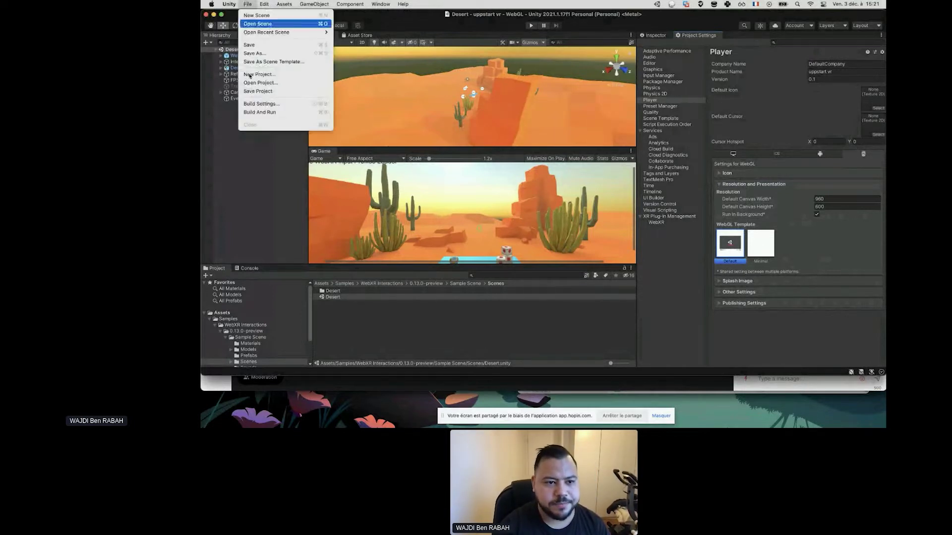
click(263, 3)
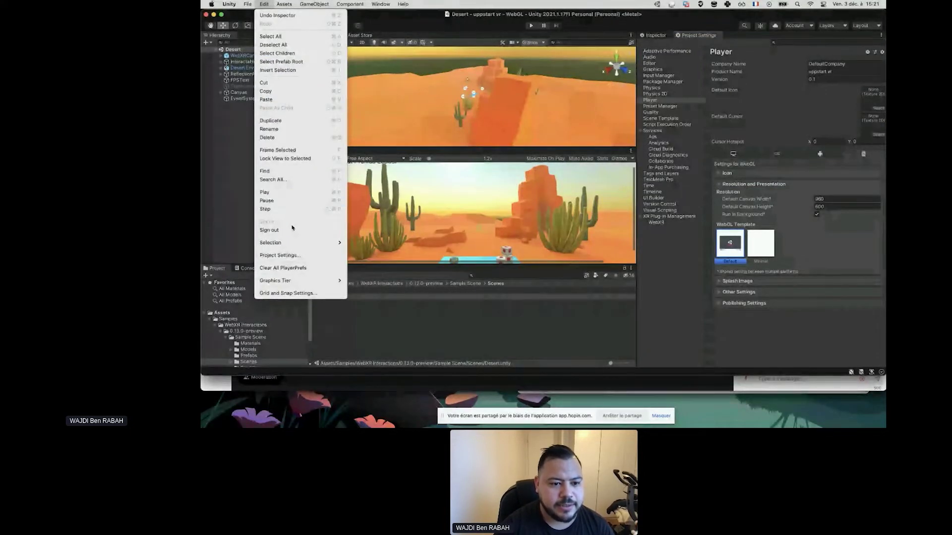
click(285, 256)
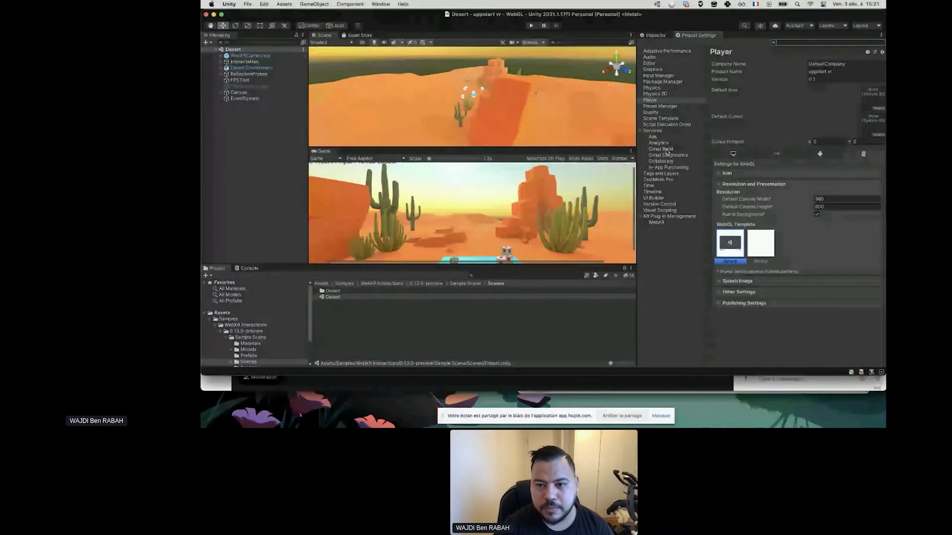
click(669, 221)
click(670, 217)
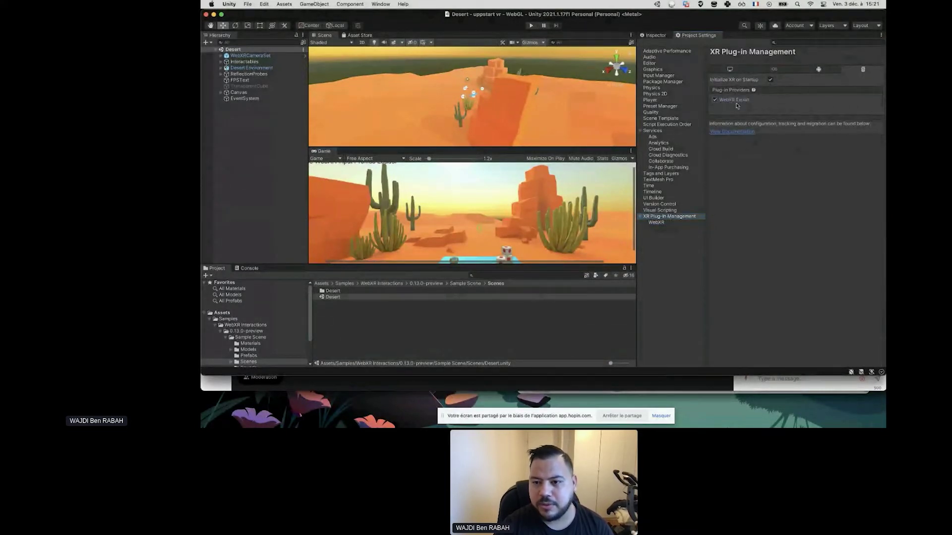
click(667, 223)
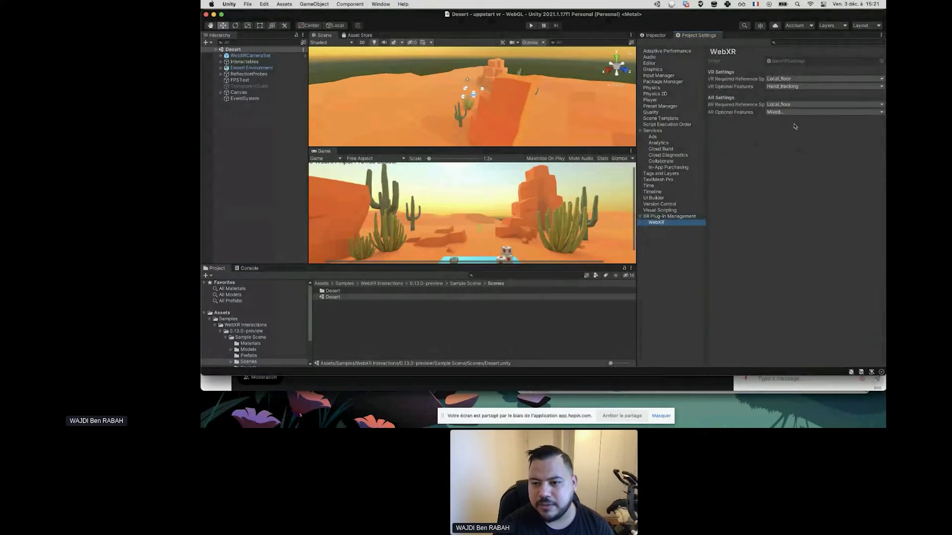
click(807, 78)
click(822, 88)
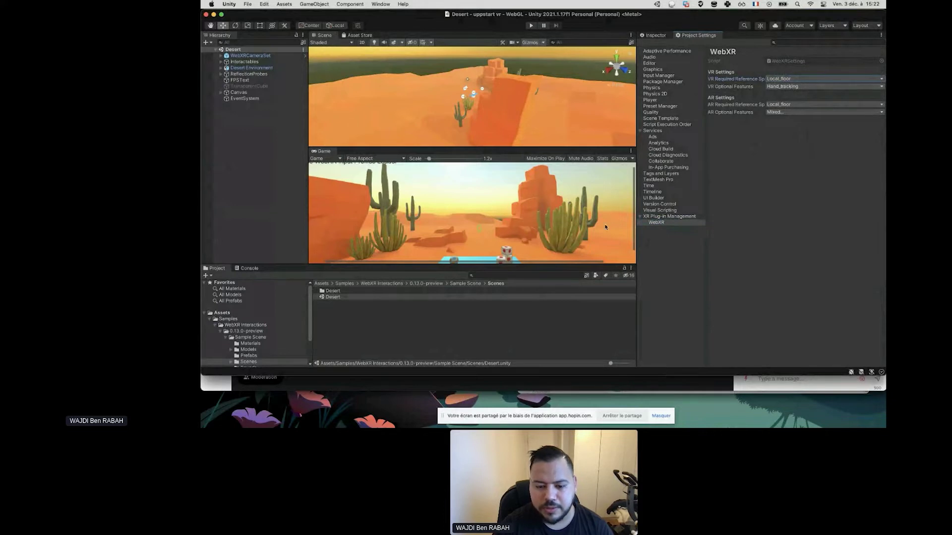
Choose the WebXR2020 template as the WebGL template in the Player settings and expand the publishing settings
key(super+shift+b)
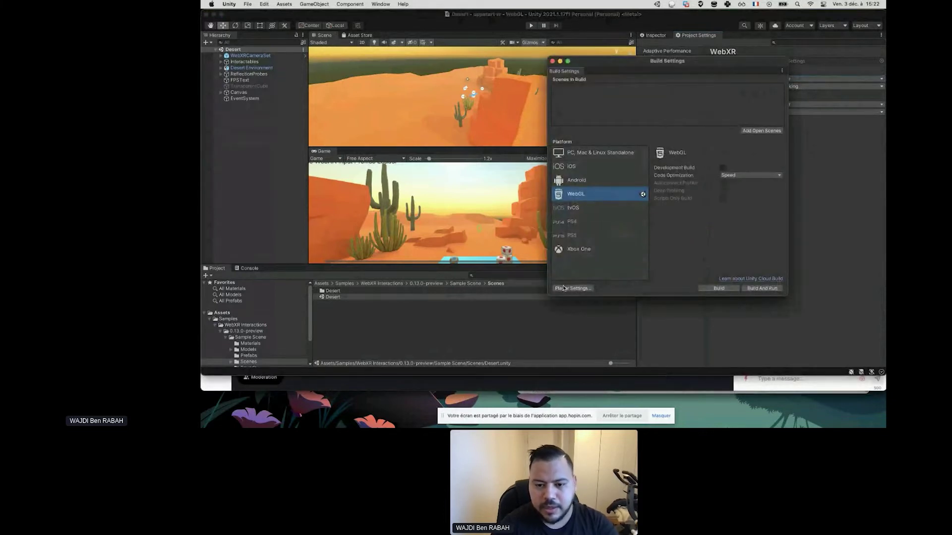
click(574, 289)
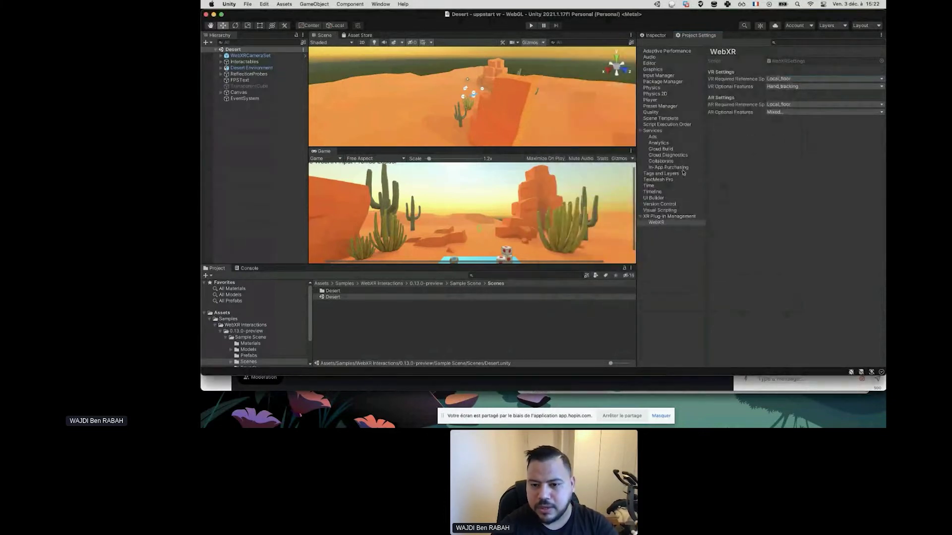
click(653, 100)
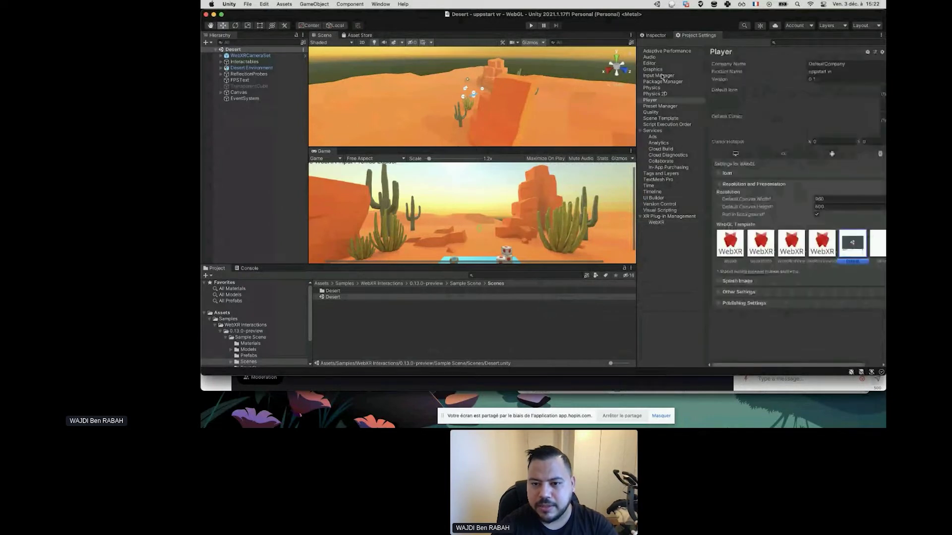
click(762, 250)
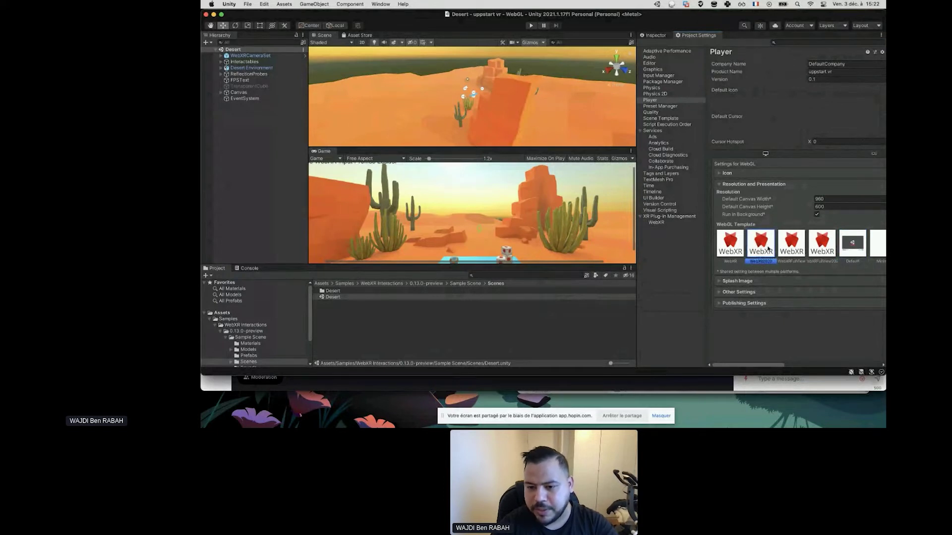
click(742, 304)
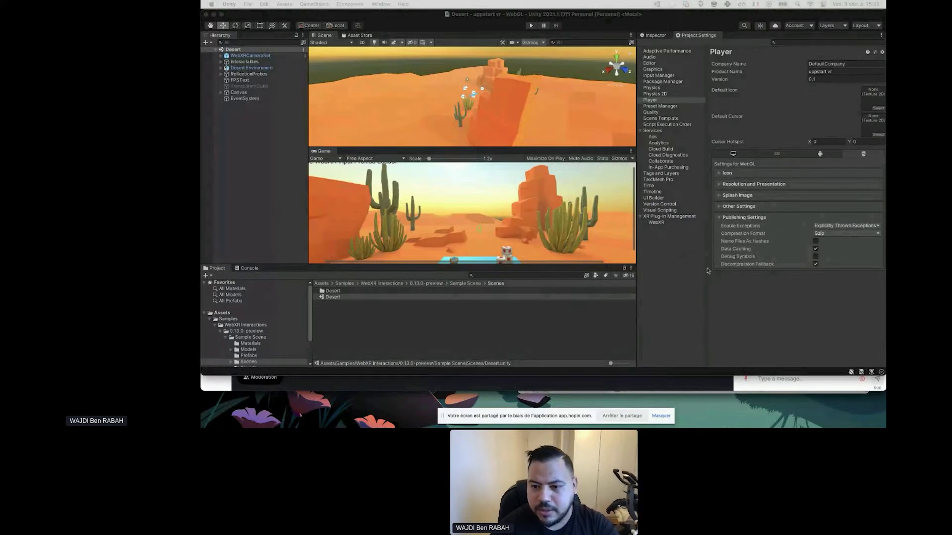
Build the WebGL player into a folder named build inside the uppstart vr project, and switch to Chrome
key(super+shift+b)
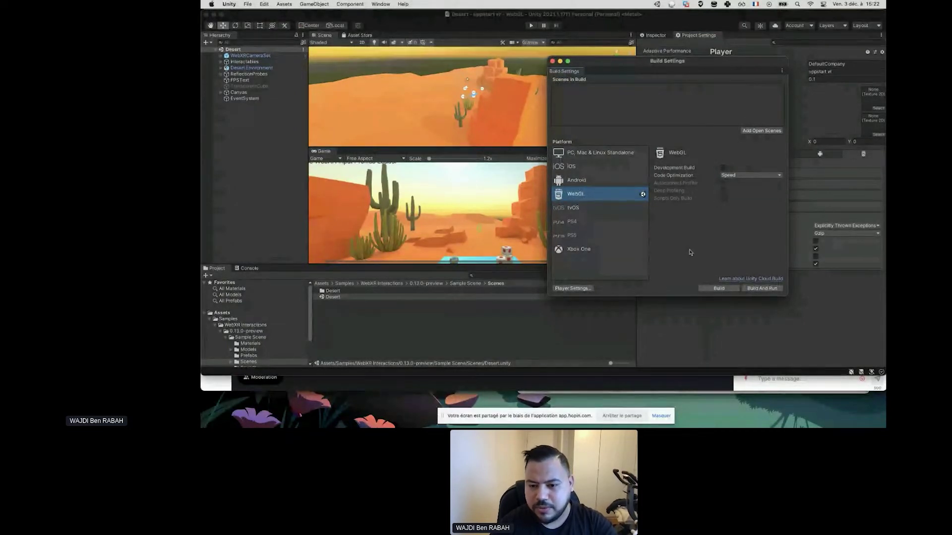
click(715, 292)
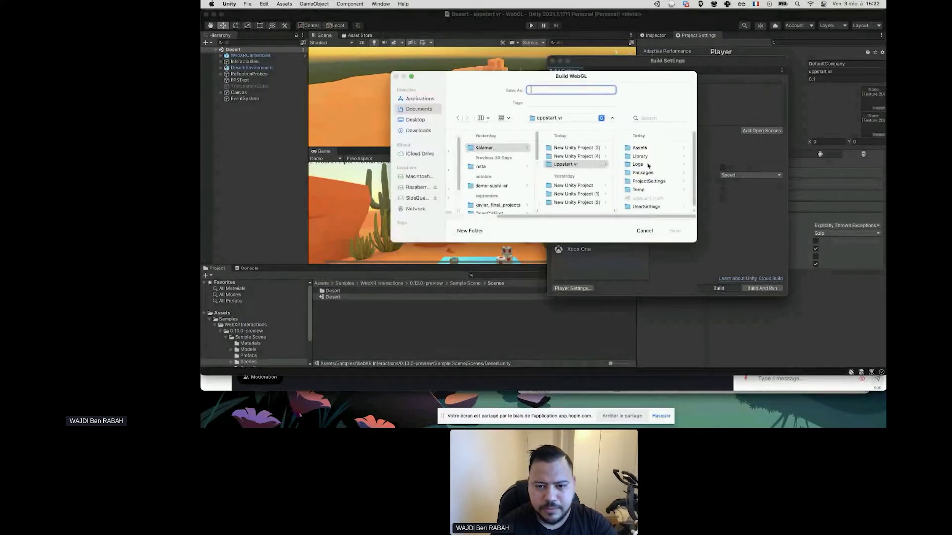
text(build)
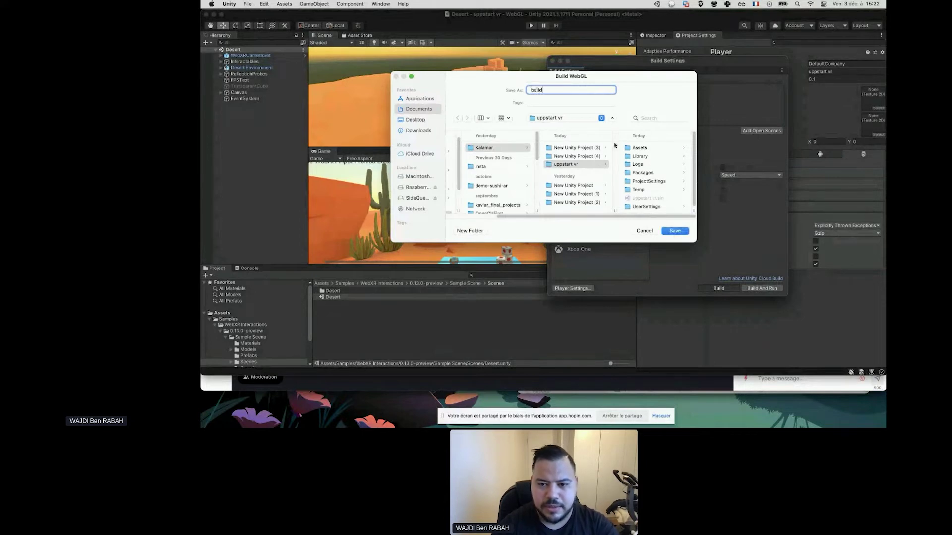
click(674, 232)
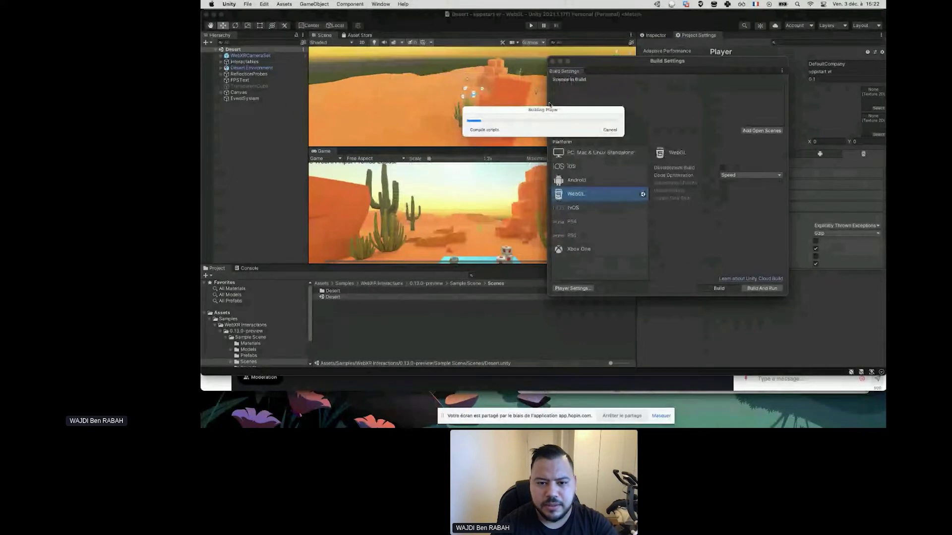
drag(546, 110, 563, 105)
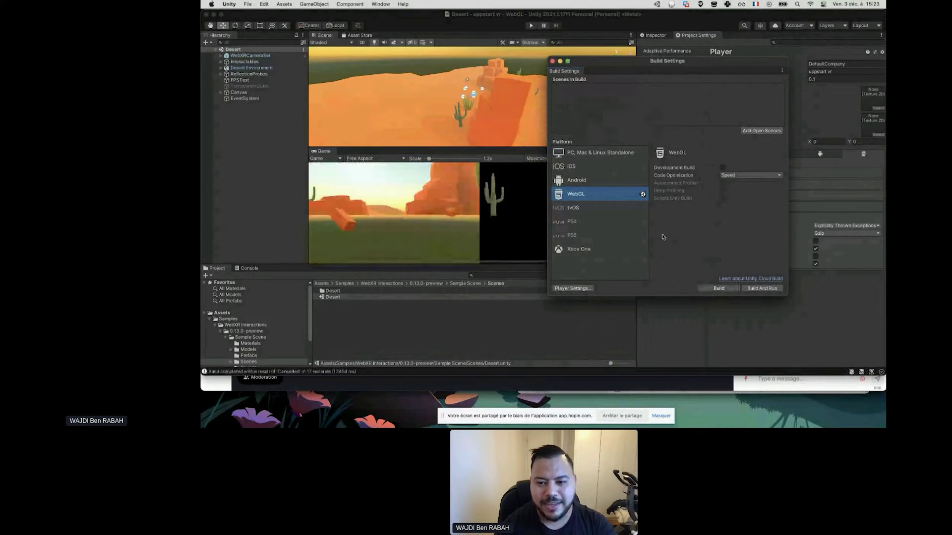
click(717, 289)
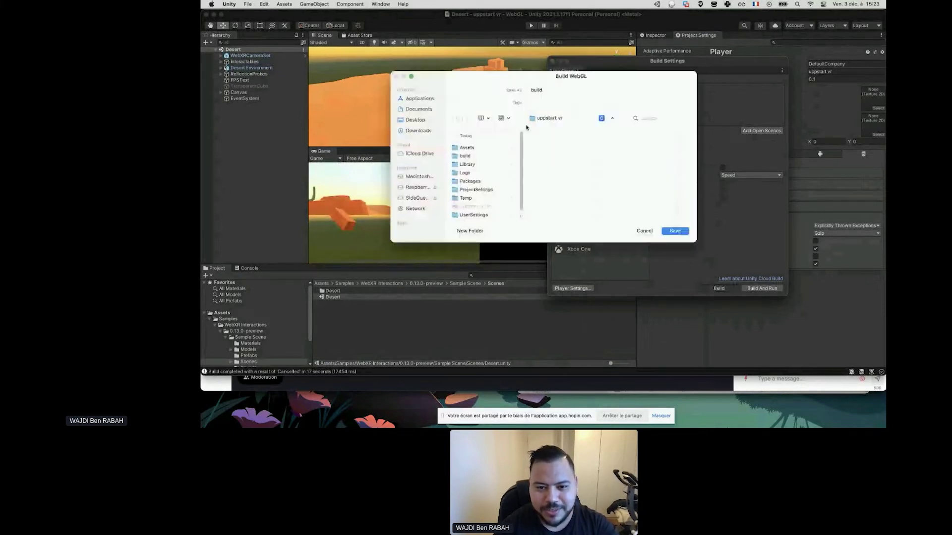
click(675, 231)
click(564, 198)
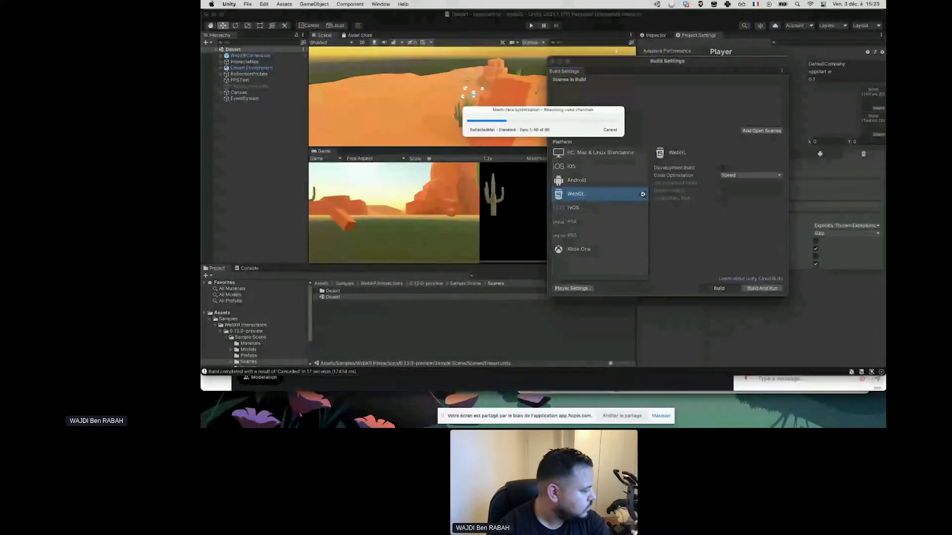
key(super+Tab)
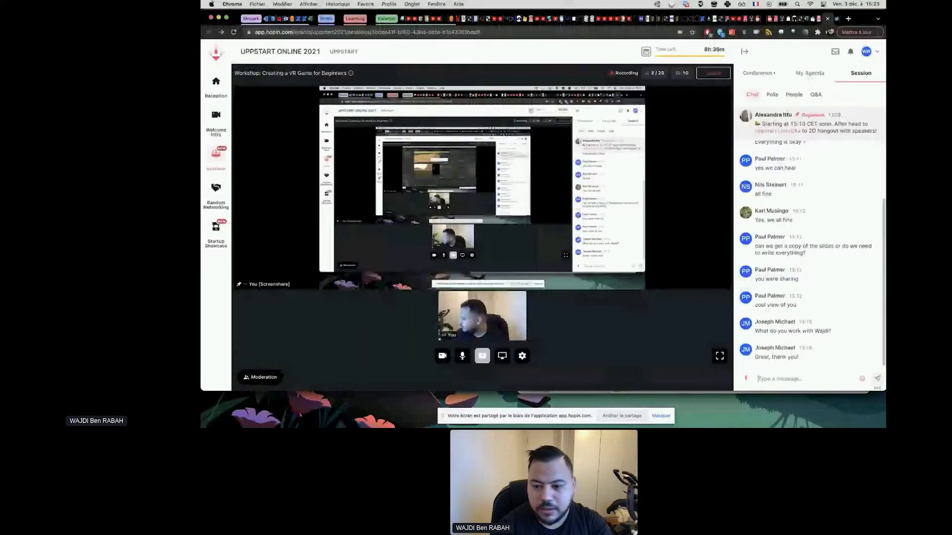
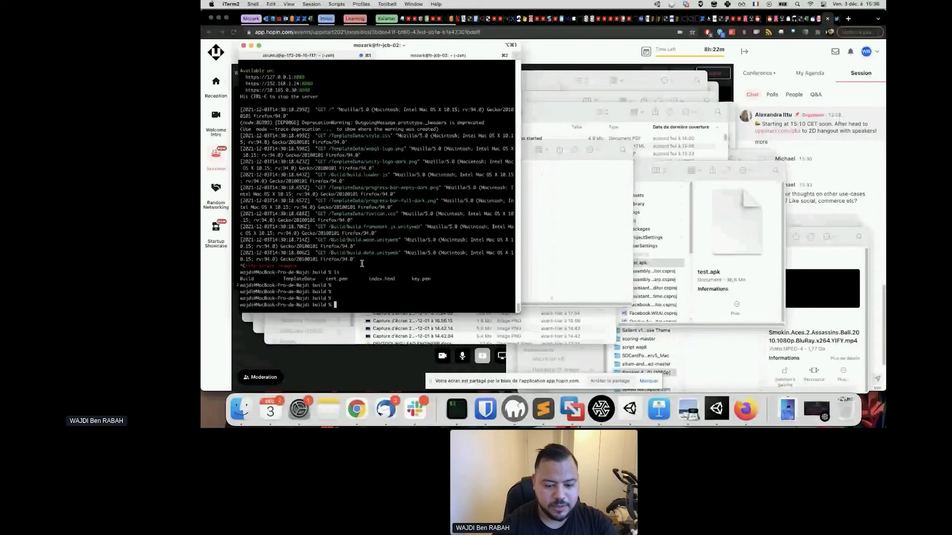
In the iTerm2 terminal, change the working directory to the build folder of the uppstart vr project
text(cd ..)
key(Return)
text(cd ..)
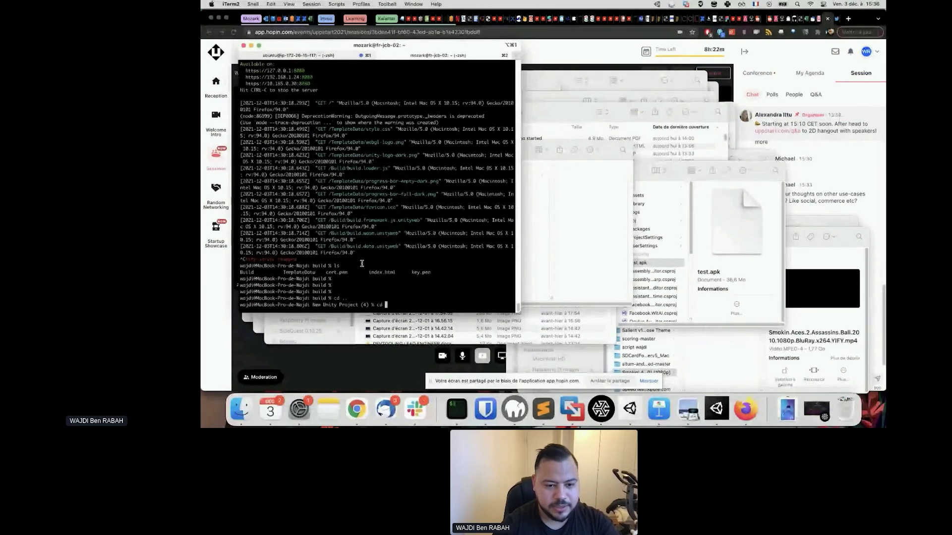
key(Return)
text(cd uppstart\ vr)
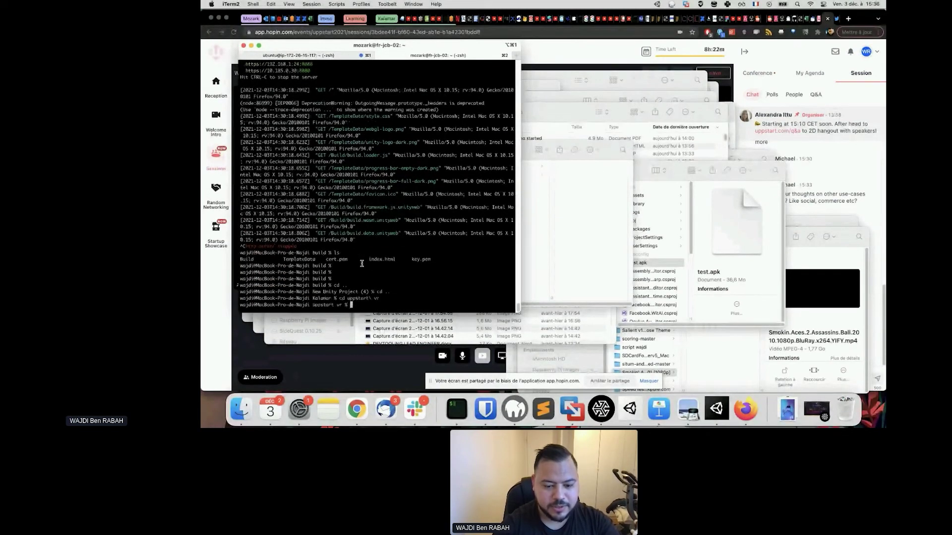
key(Return)
text(cd build/)
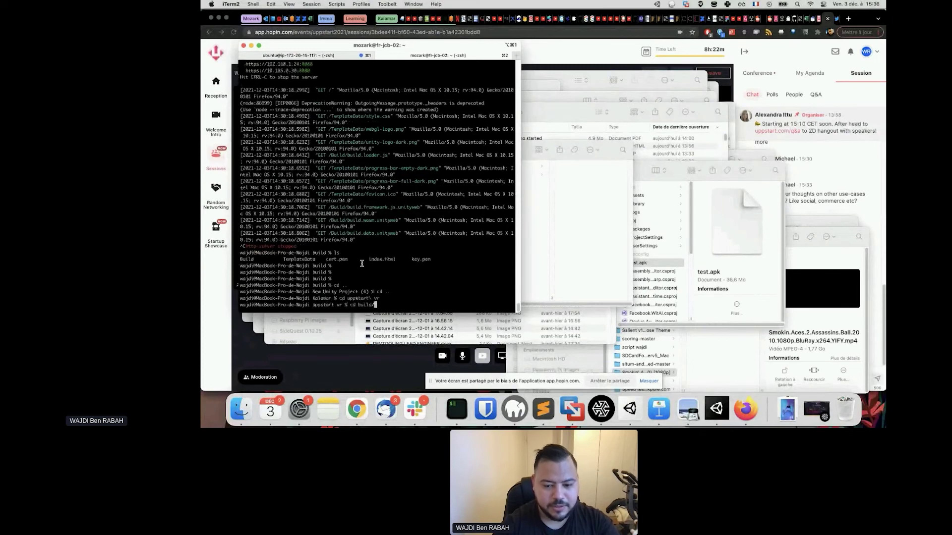
key(Return)
Glance at the WebGL page in Firefox and list the contents of the build folder in the terminal
text(cd ..)
key(BackSpace)
key(BackSpace)
key(BackSpace)
key(BackSpace)
key(BackSpace)
text(ls)
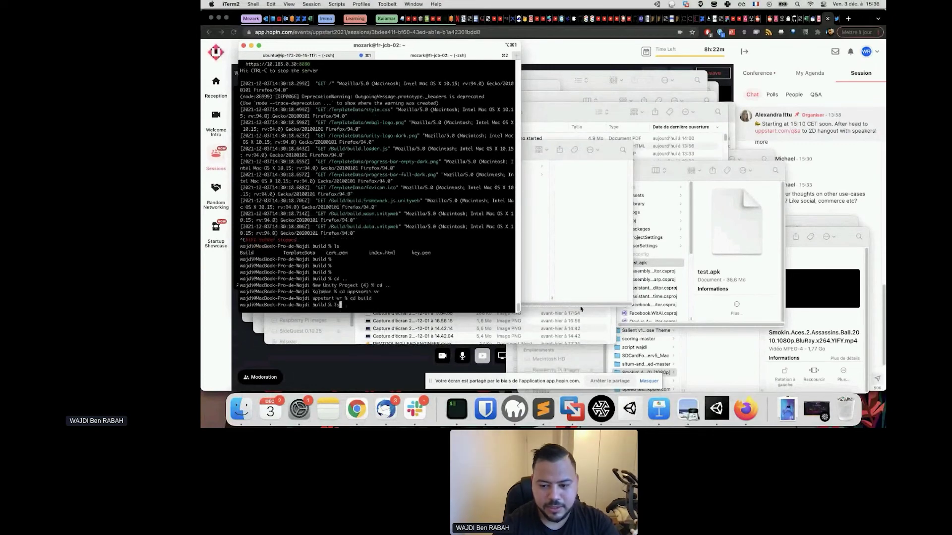
click(753, 412)
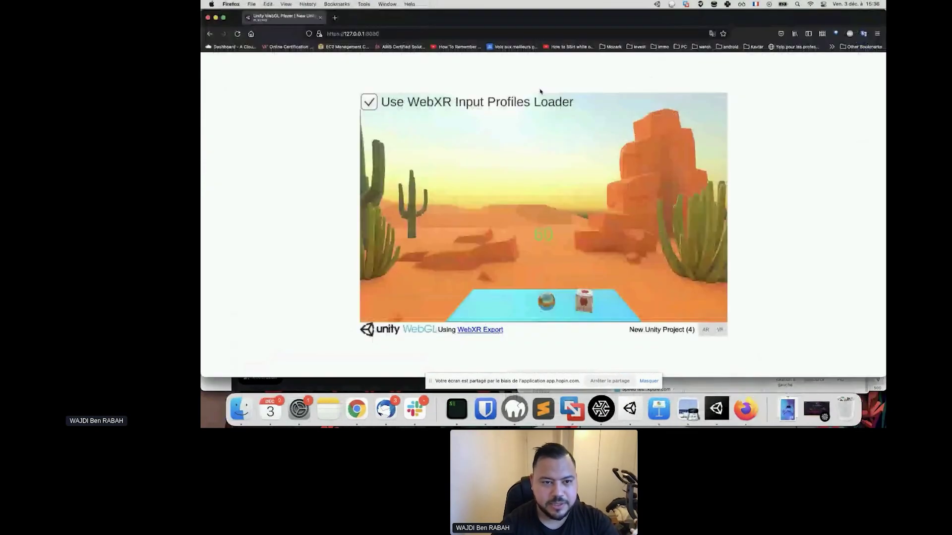
key(super+Tab)
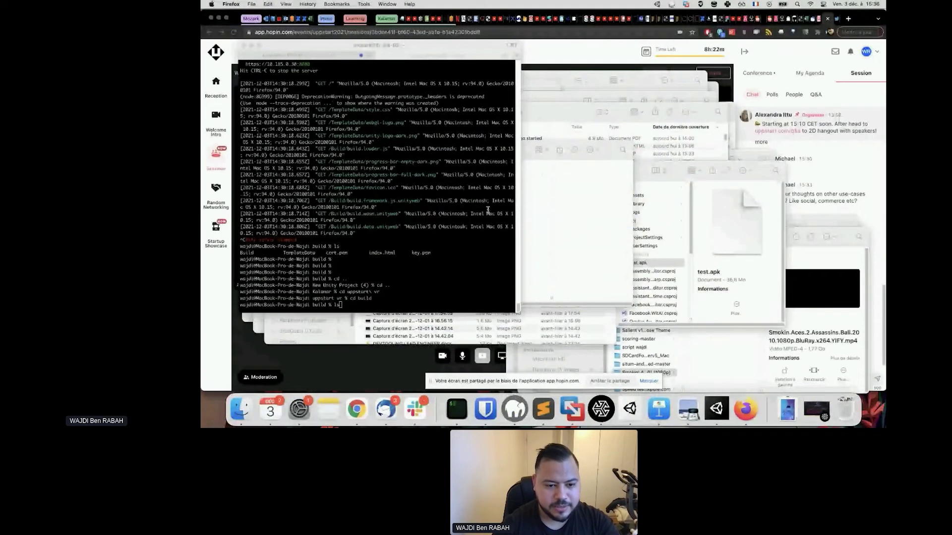
click(488, 210)
key(Return)
Serve the build folder over HTTPS by running http-server -S -C cert.pem
text(http-server -S -C cert.pem)
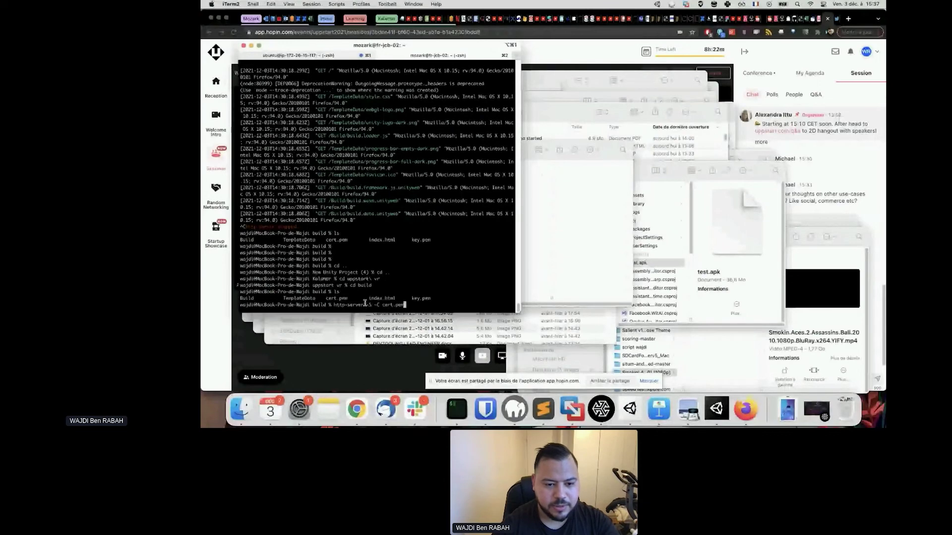
key(Return)
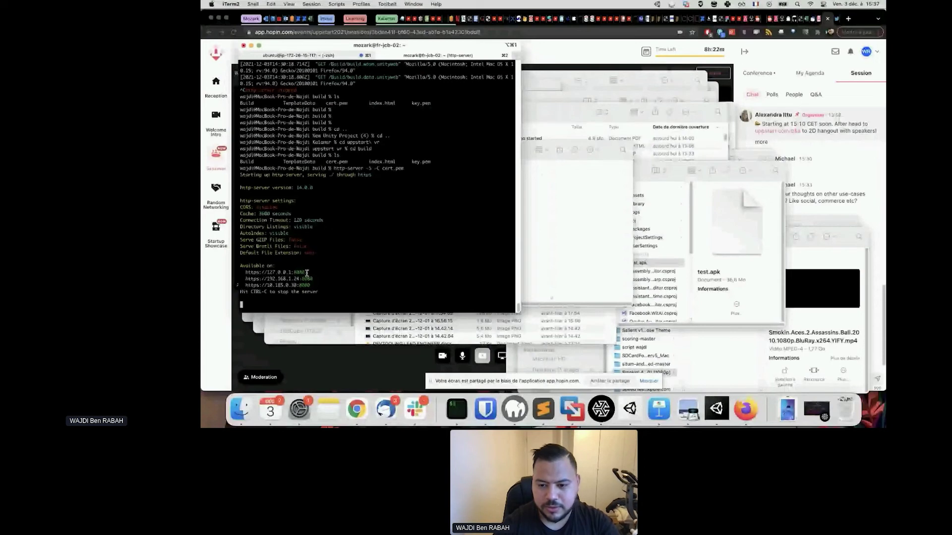
drag(307, 273, 246, 295)
Switch to Firefox, close the empty new tab and inspect the Unity WebGL Player page with the developer tools
click(745, 410)
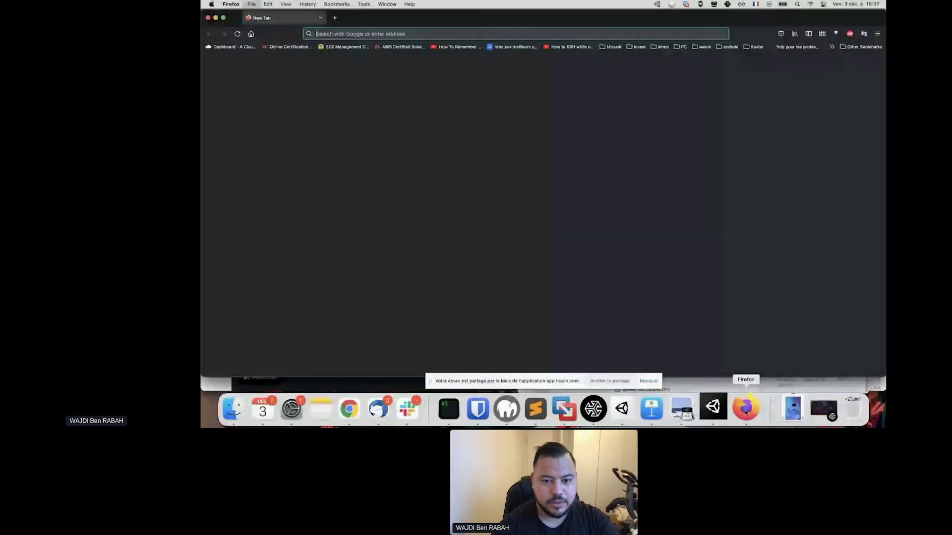
key(super+w)
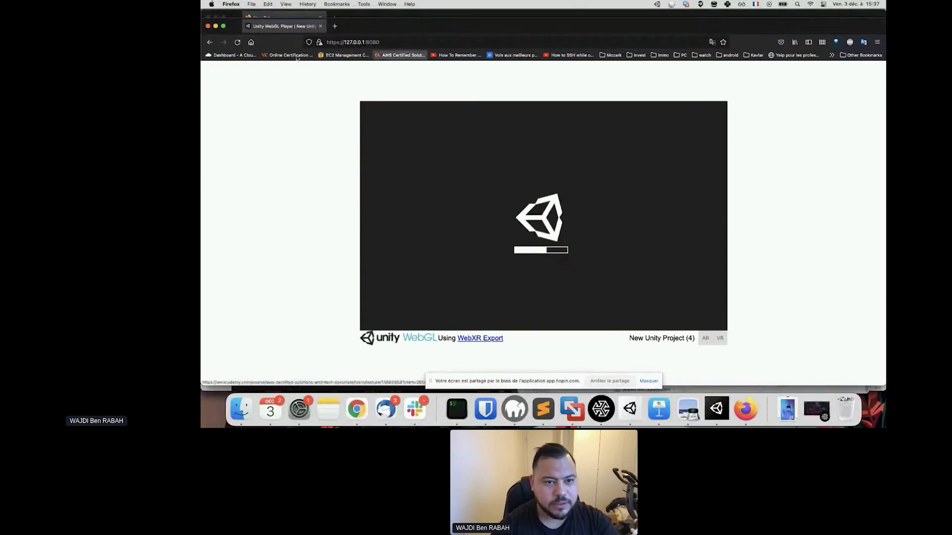
drag(387, 25, 388, 17)
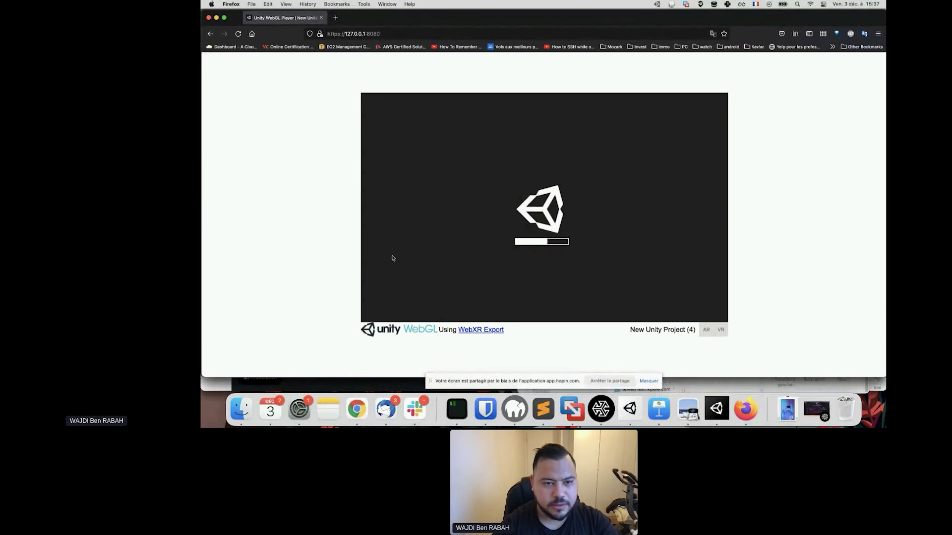
right_click(292, 173)
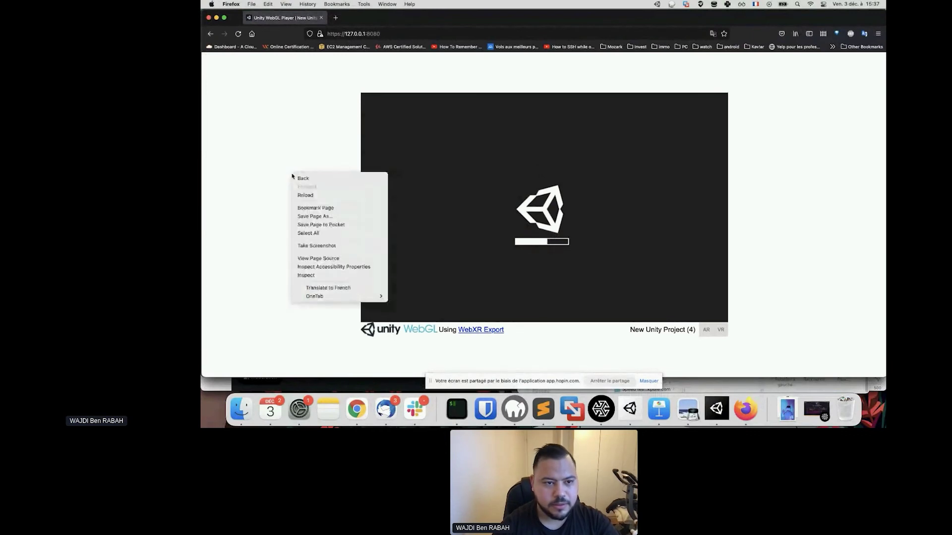
click(305, 275)
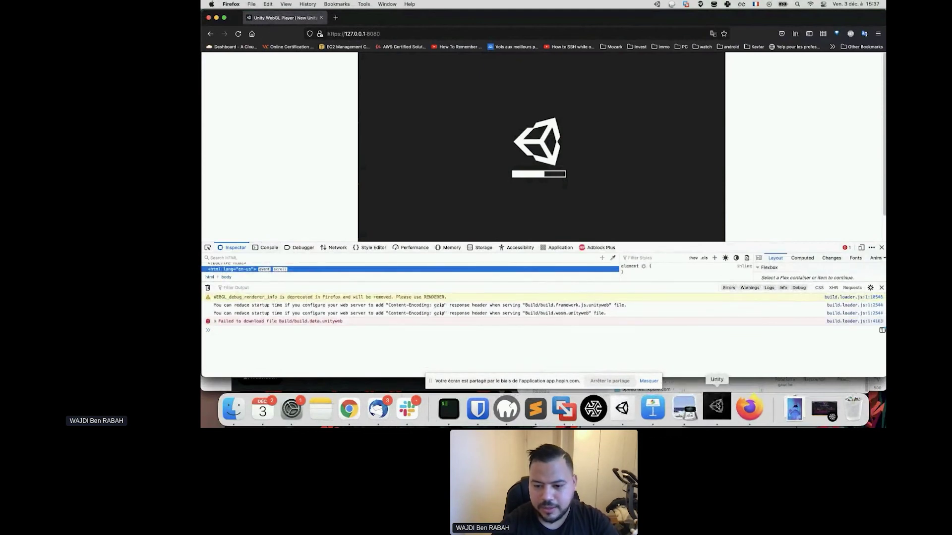
Switch to Unity and move the Build Settings window aside to check the Player publishing settings
click(717, 407)
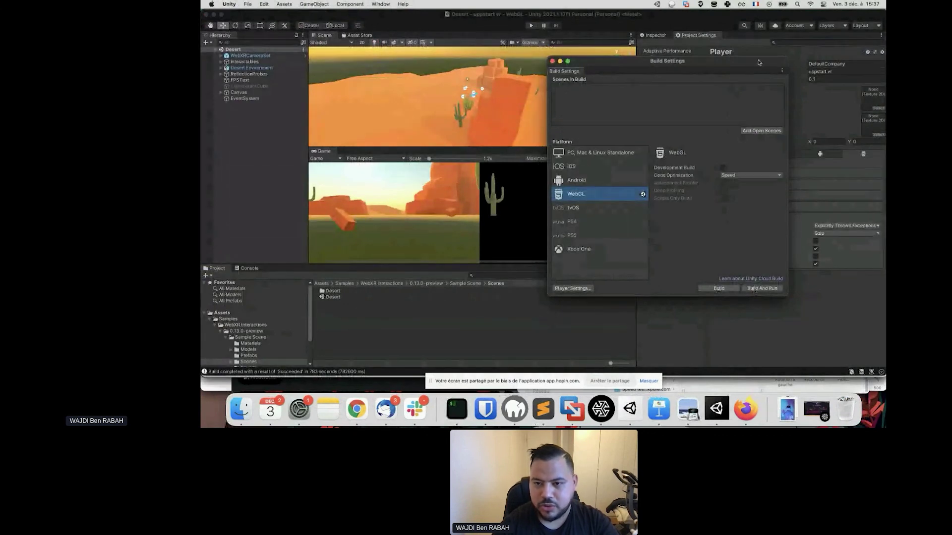
drag(758, 62, 606, 69)
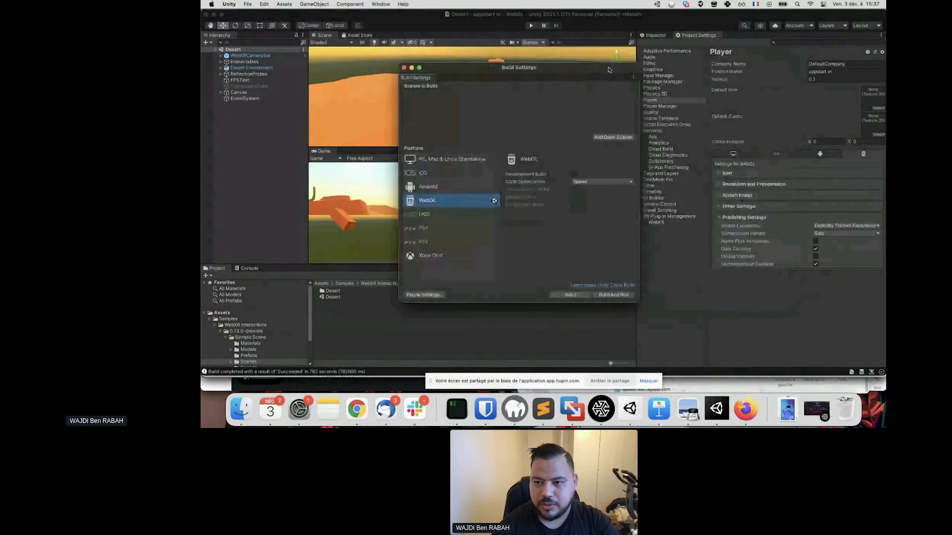
click(339, 298)
key(super+Tab)
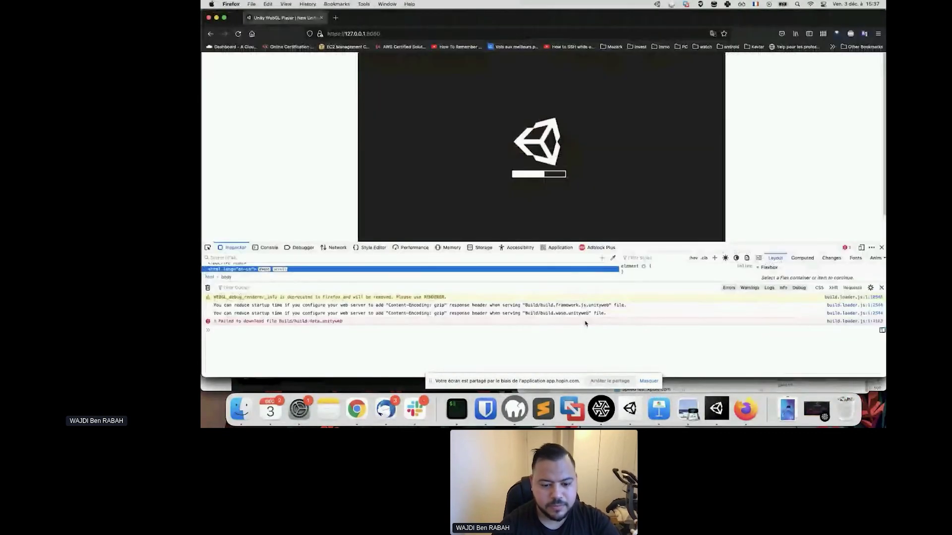
key(super+r)
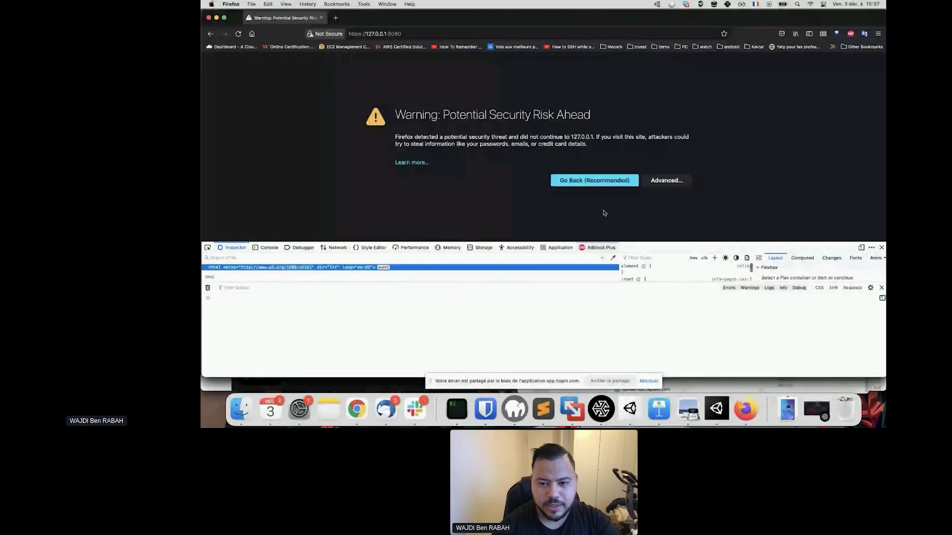
click(666, 180)
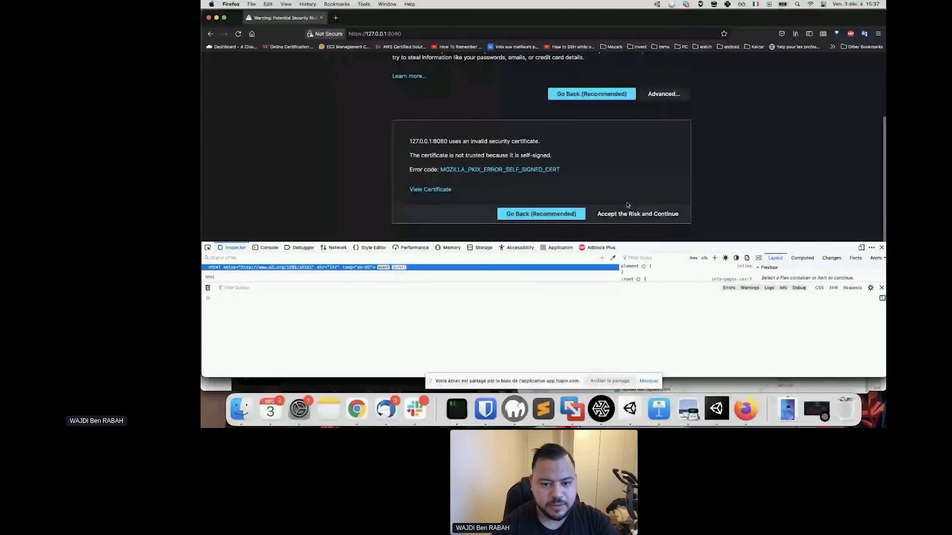
click(629, 213)
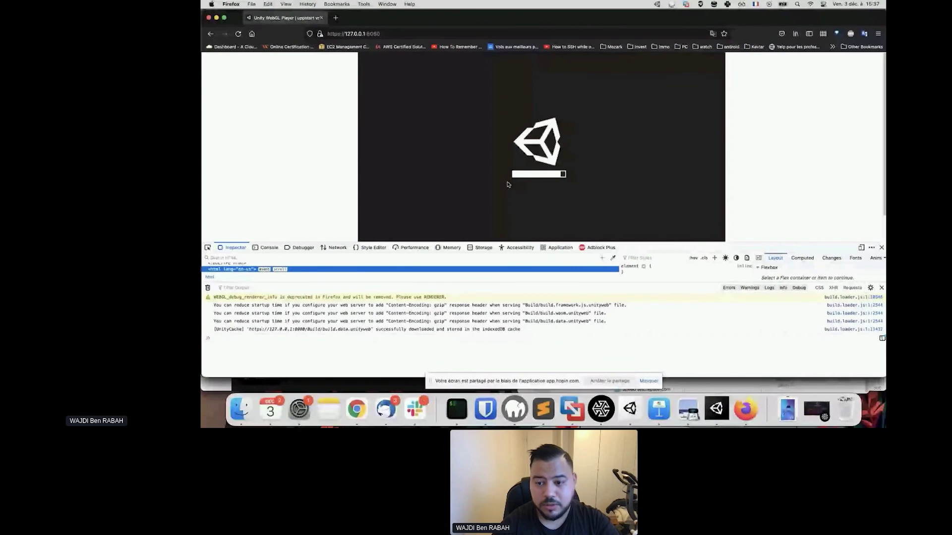
Close the developer tools and test the game by moving two of the cubes on the blue table
click(882, 249)
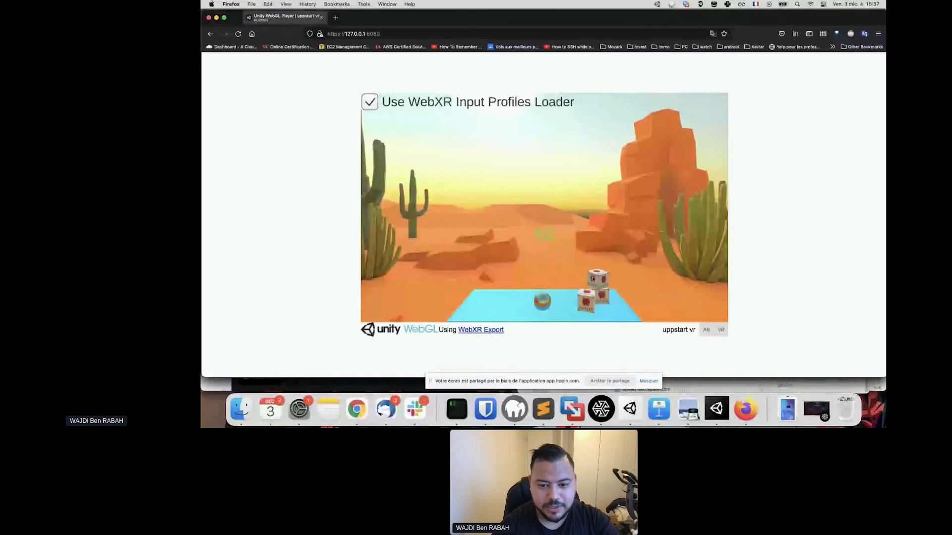
drag(593, 278, 528, 266)
drag(587, 300, 553, 262)
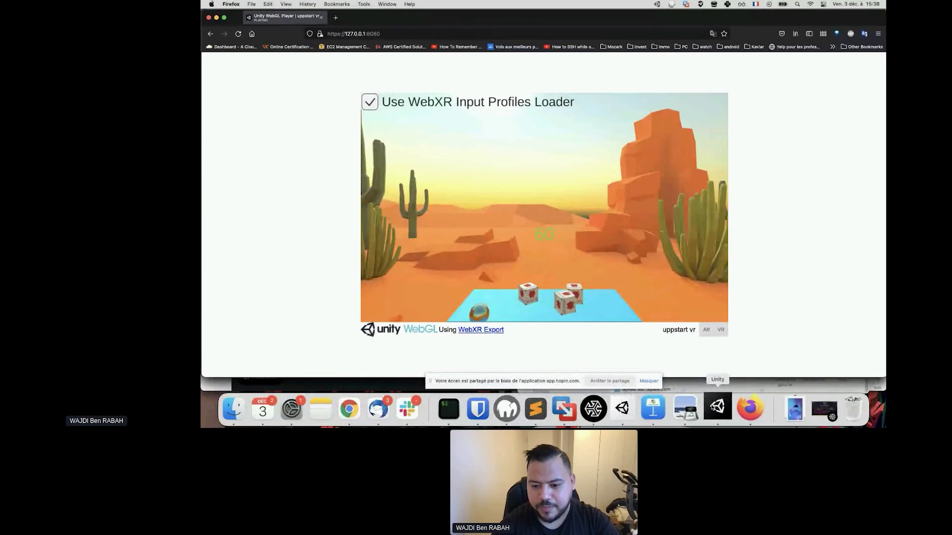
Switch to Unity, focus the scene on the Interactables group and select the cube named Cube (1) on the blue table
click(714, 407)
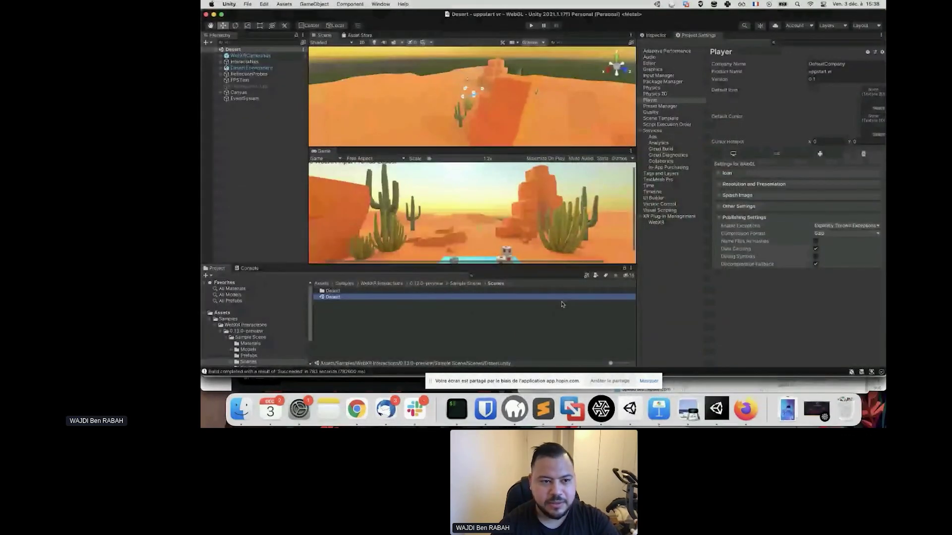
click(459, 96)
key(f)
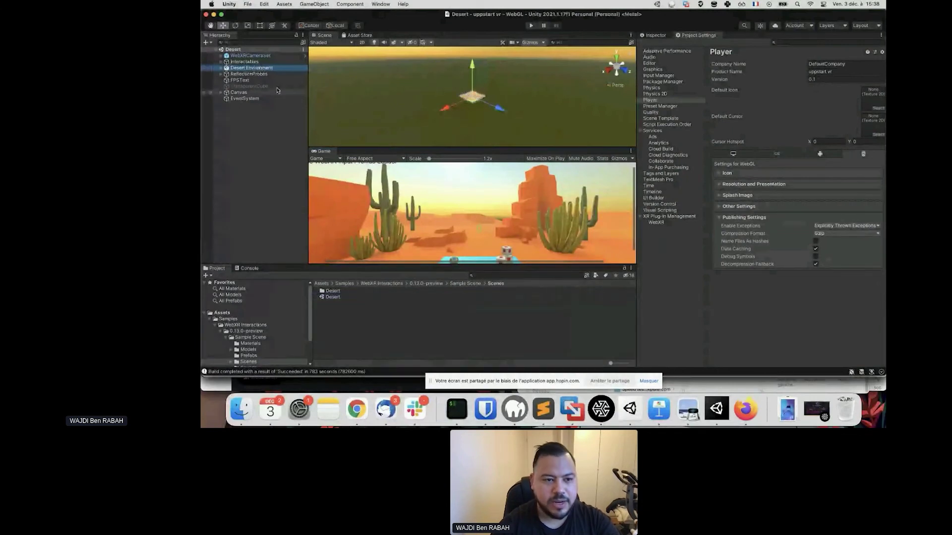
double_click(244, 62)
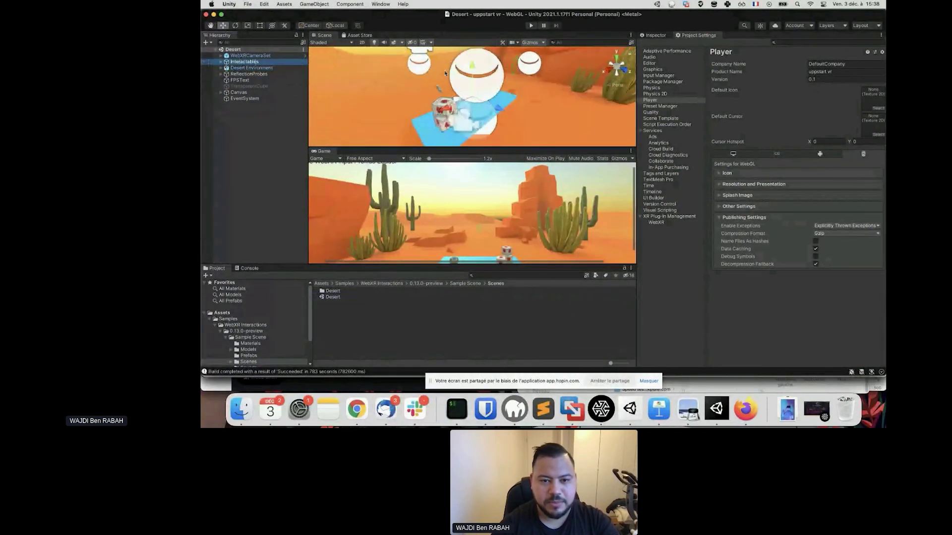
click(440, 106)
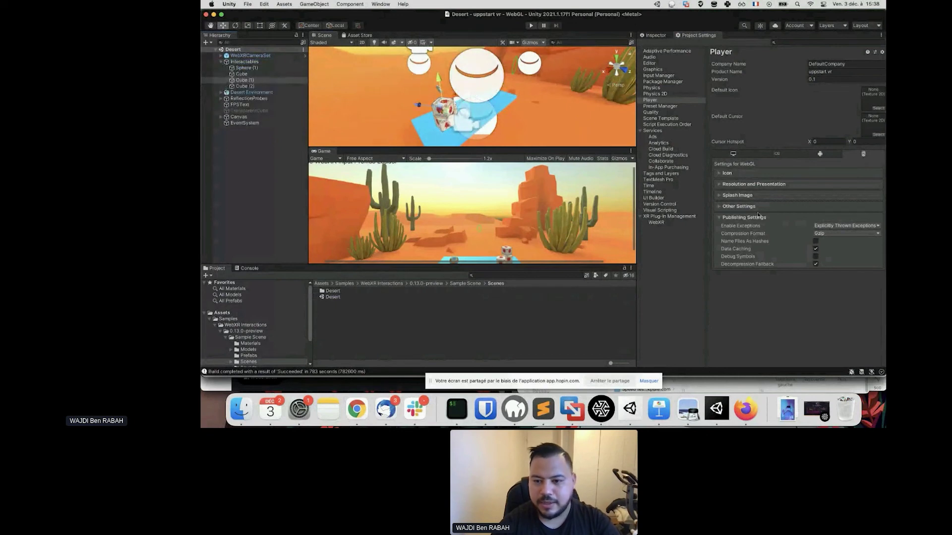
Examine the components of Cube (1) and open its Mouse Drag Object script in the code editor
click(656, 40)
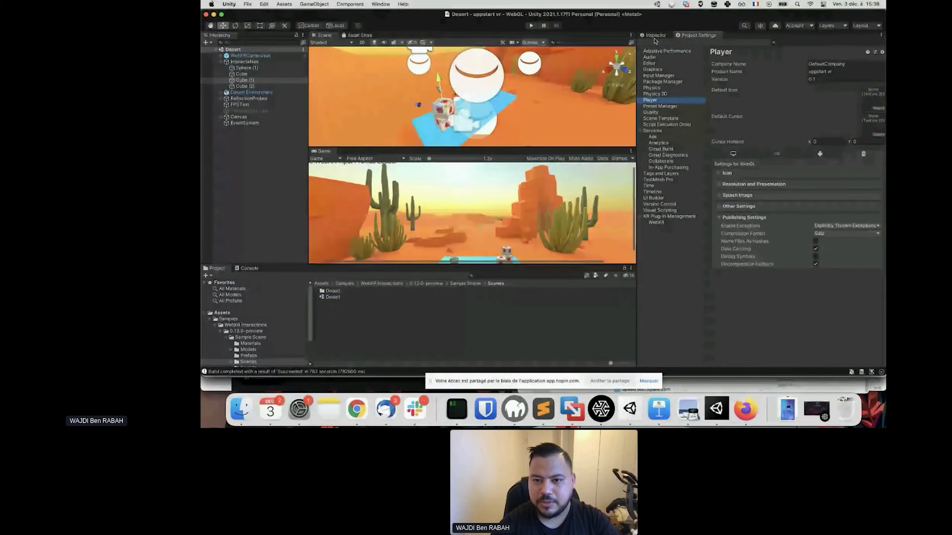
click(654, 36)
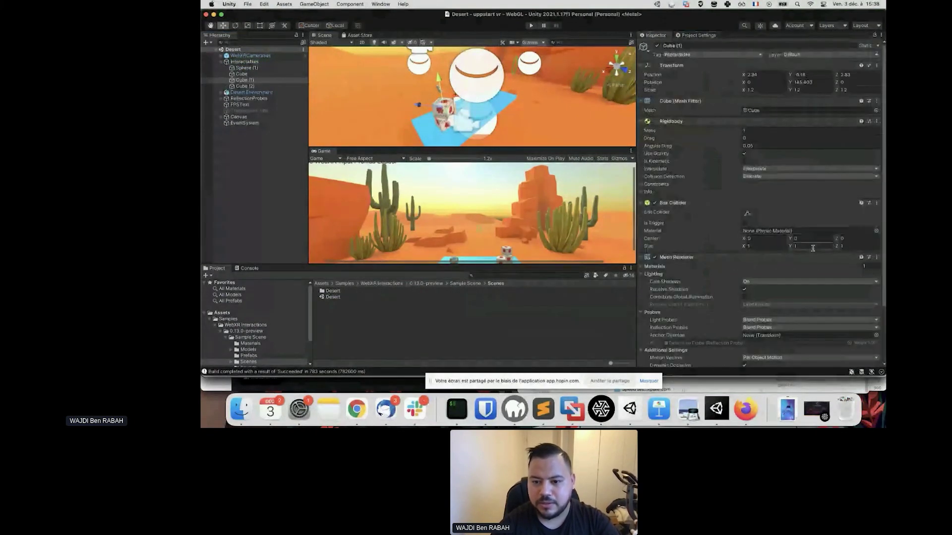
scroll(812, 248, down, 3)
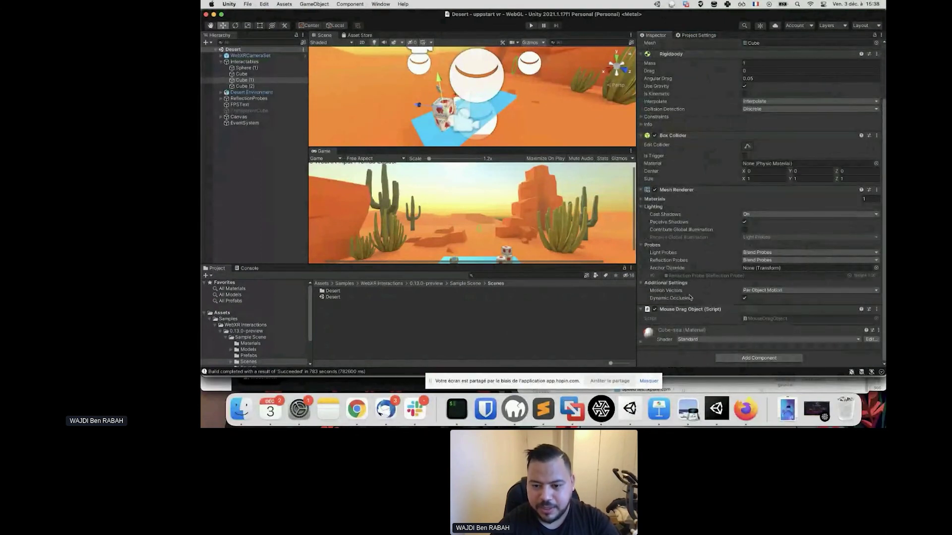
double_click(764, 320)
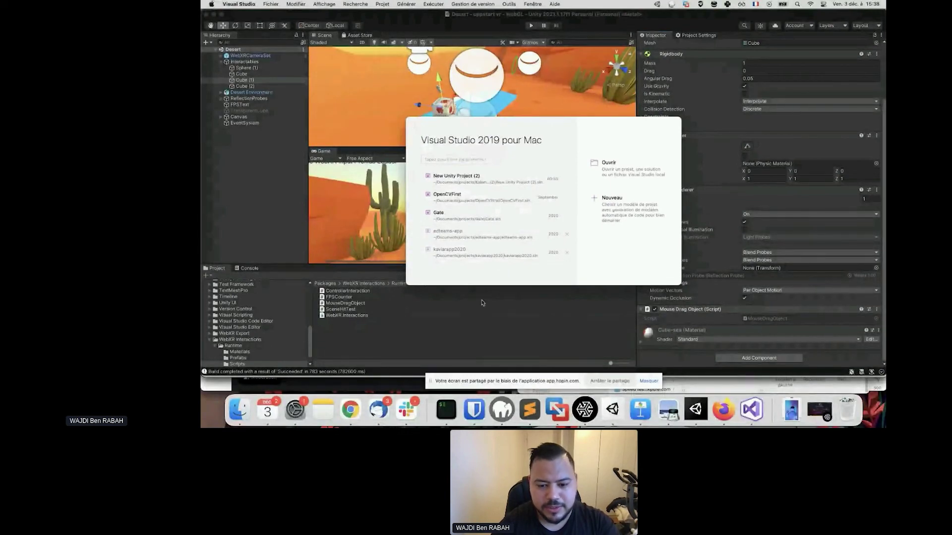
Switch to the Keynote presentation and review the Setup slide and the Build and Prerequisite slide
key(super+Tab)
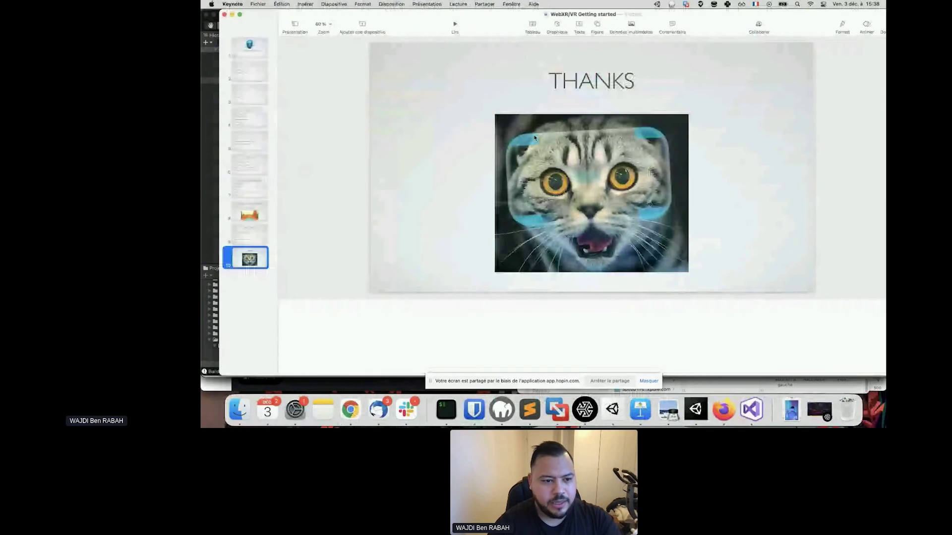
click(250, 164)
click(250, 141)
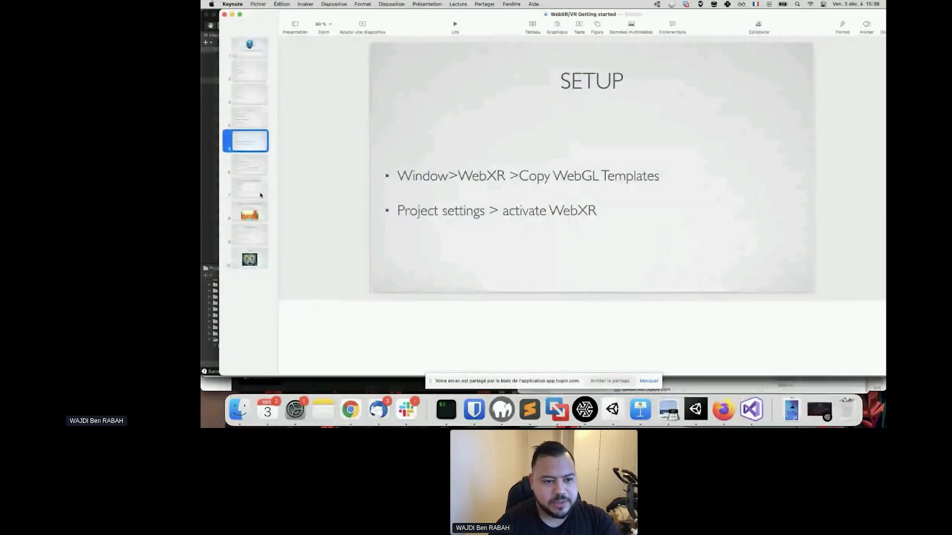
click(261, 195)
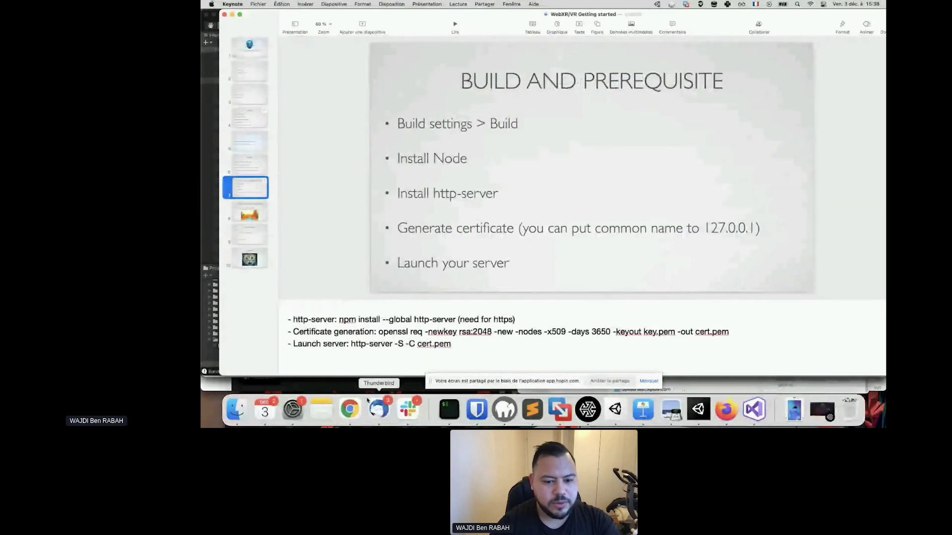
Switch to Finder and look through the Bureau and Téléchargements folders for the presentation file
click(241, 404)
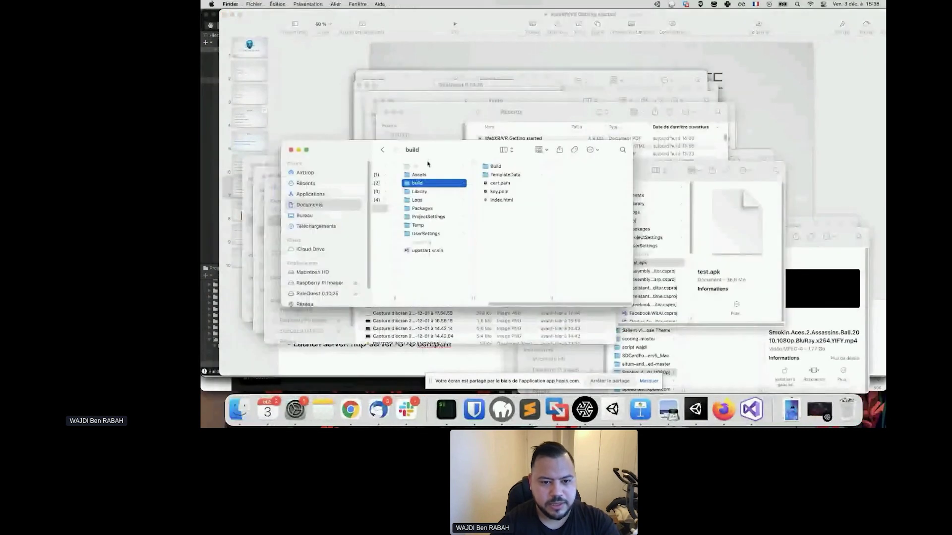
click(313, 216)
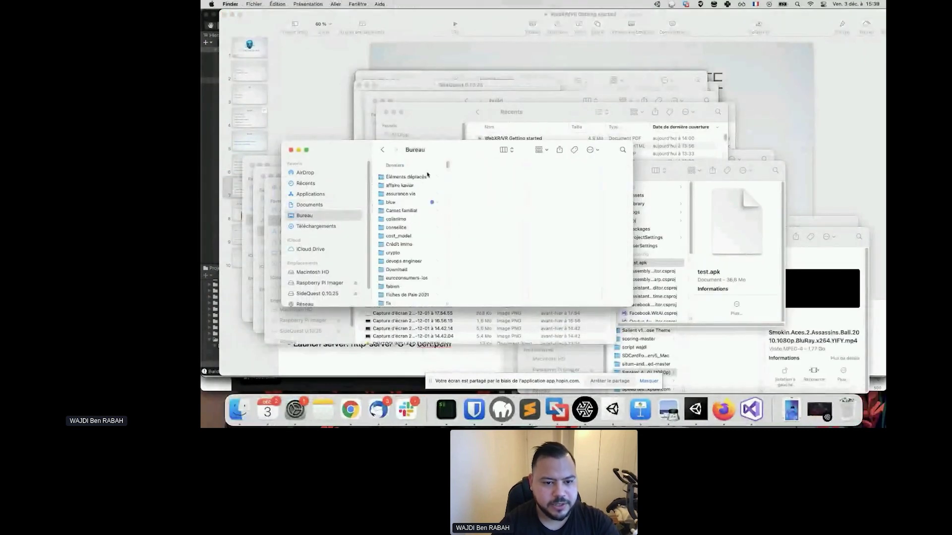
scroll(414, 224, down, 10)
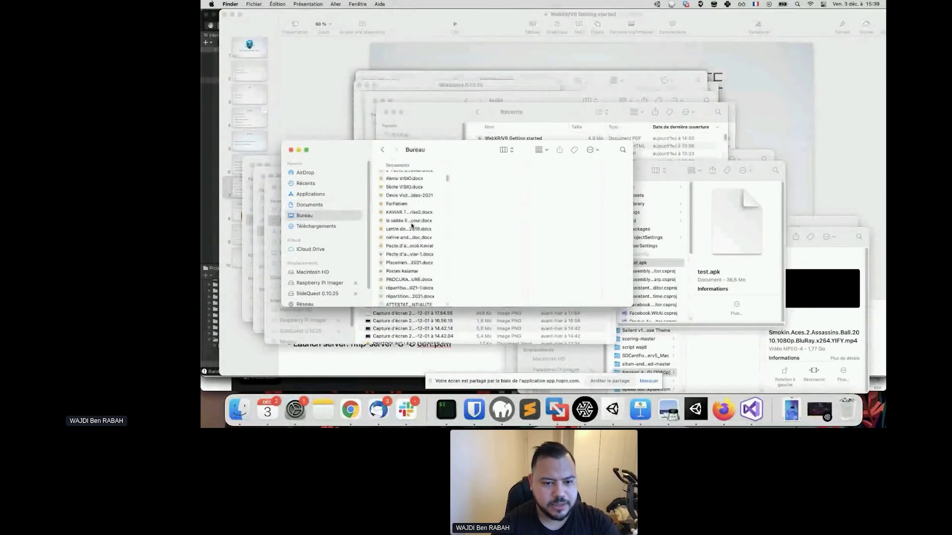
scroll(412, 226, down, 15)
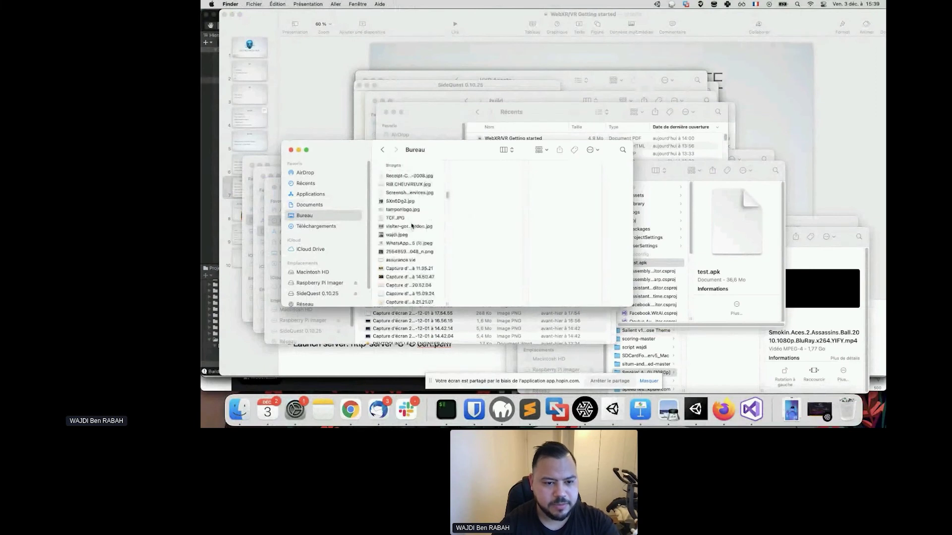
click(323, 227)
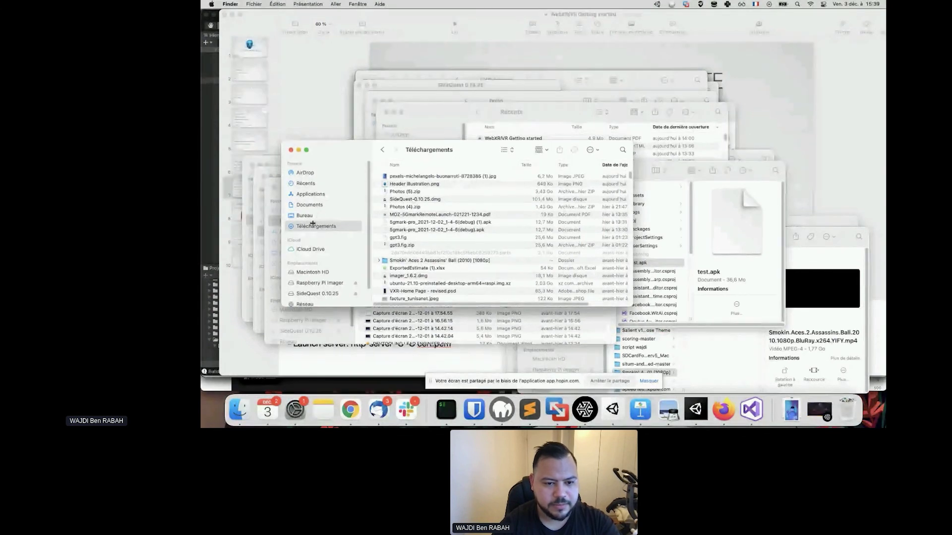
click(316, 219)
scroll(454, 236, down, 10)
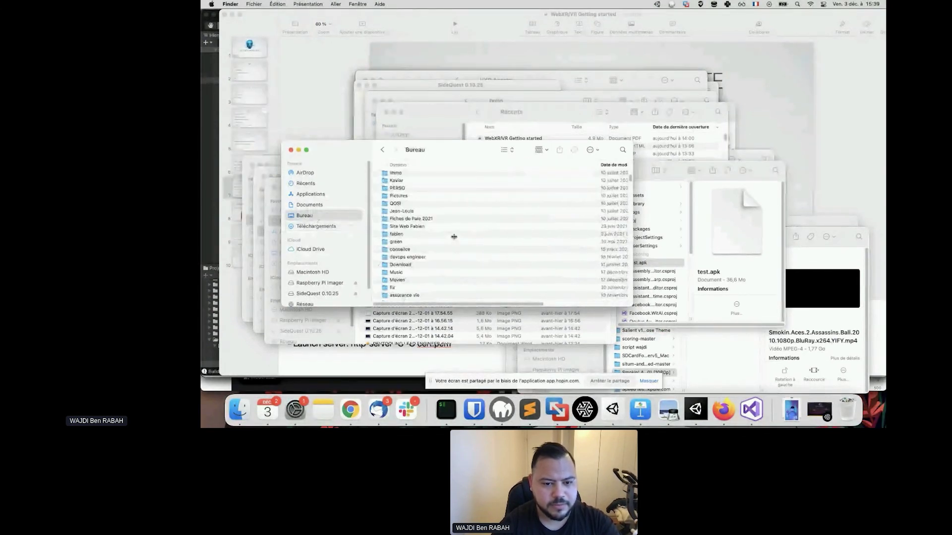
scroll(453, 237, down, 5)
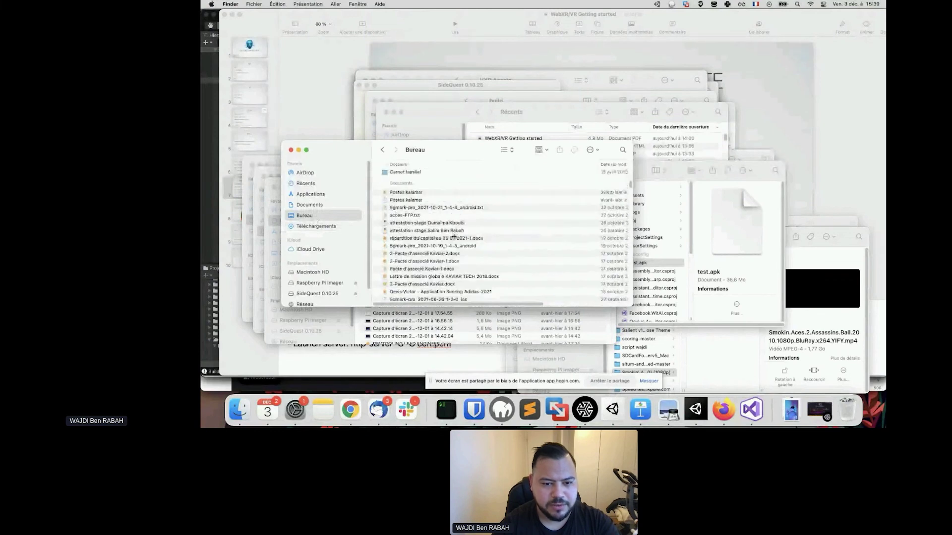
scroll(454, 237, down, 9)
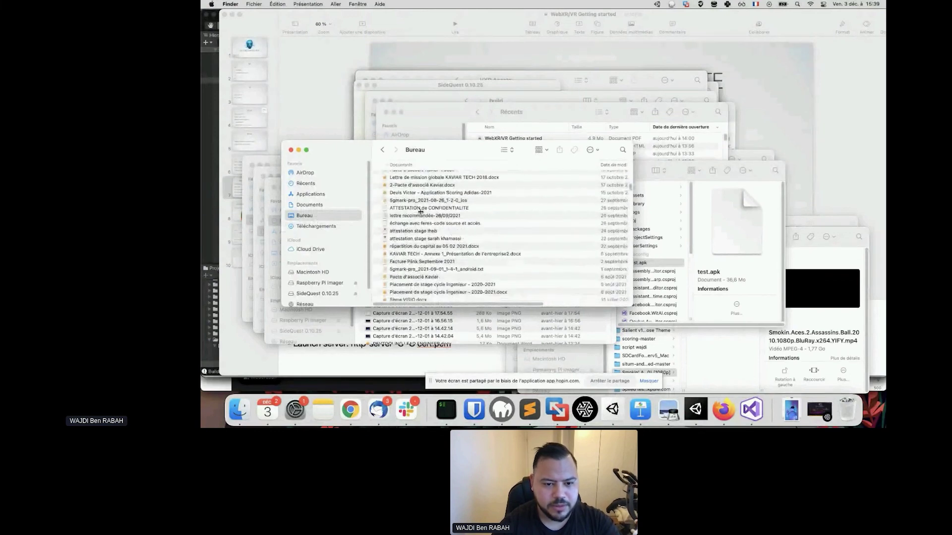
scroll(431, 240, down, 15)
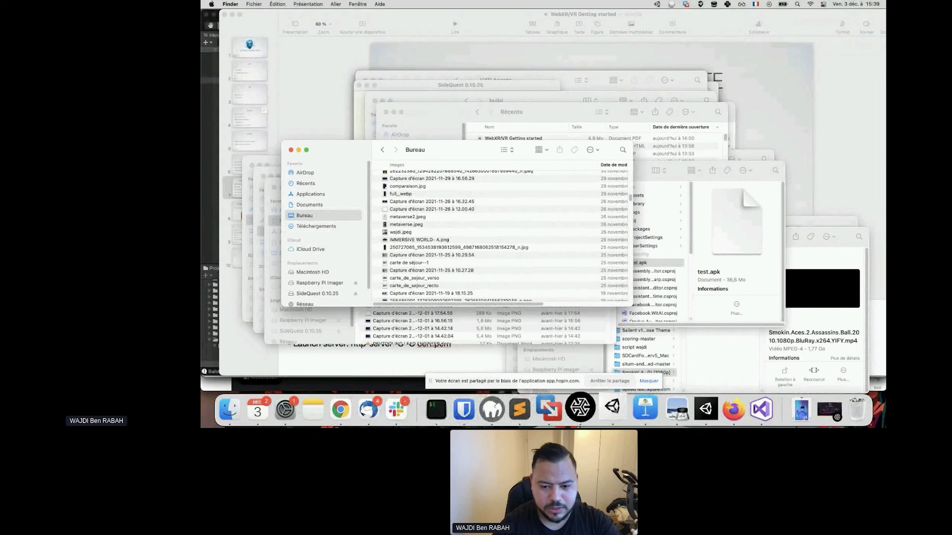
Return to Keynote and export the presentation with presenter notes as the PDF "WebXR/VR Getting started" to Bureau, replacing the existing file
click(640, 407)
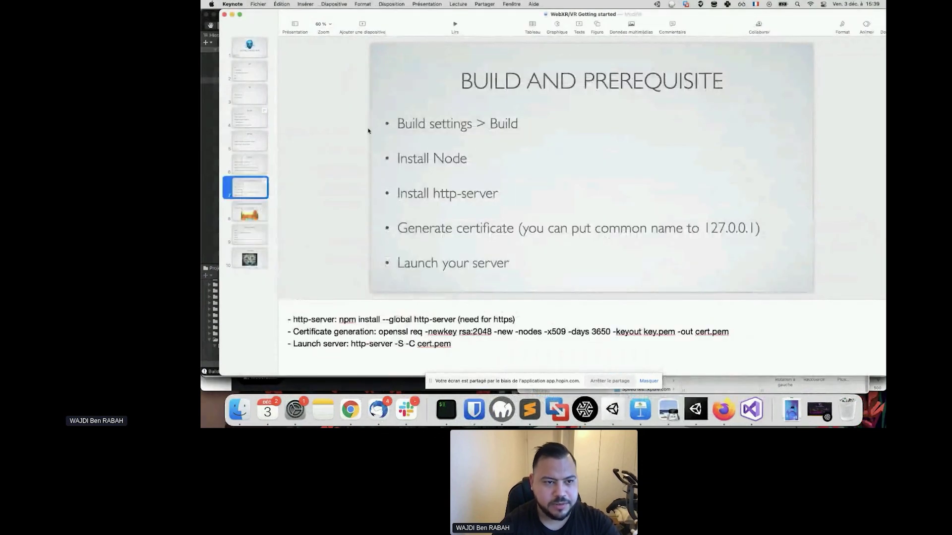
click(259, 4)
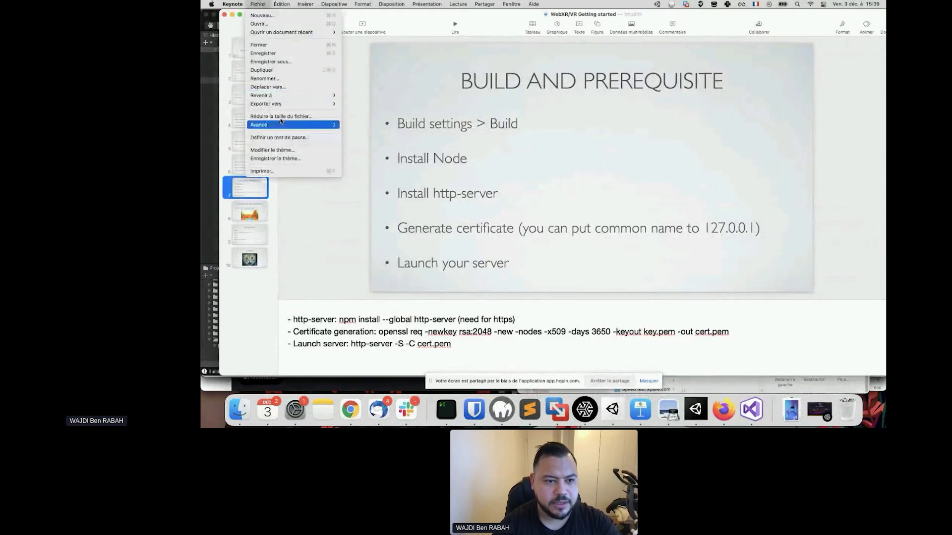
click(543, 247)
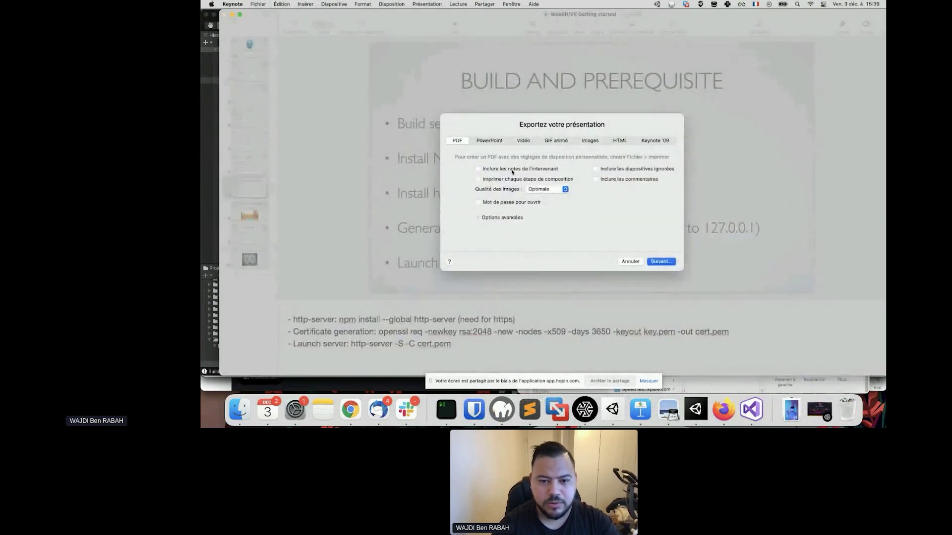
click(512, 170)
click(659, 261)
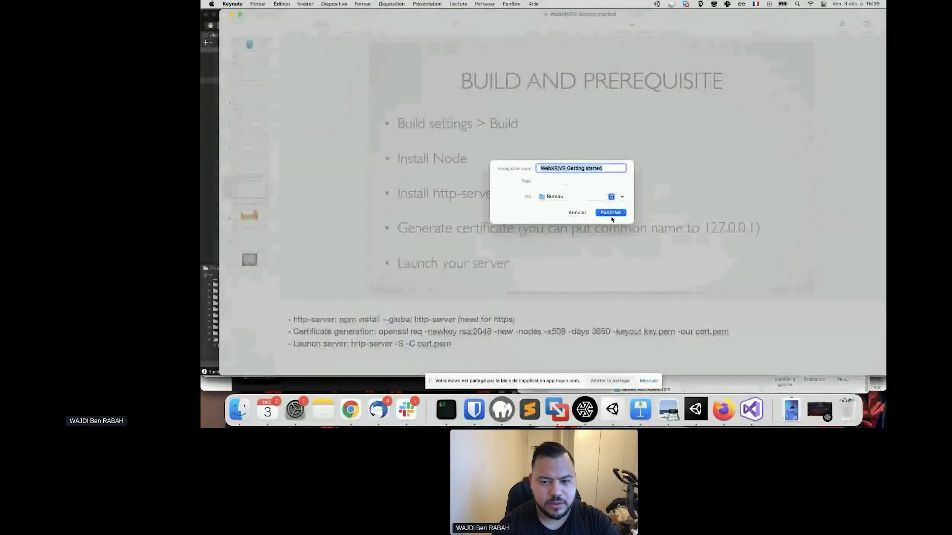
click(616, 214)
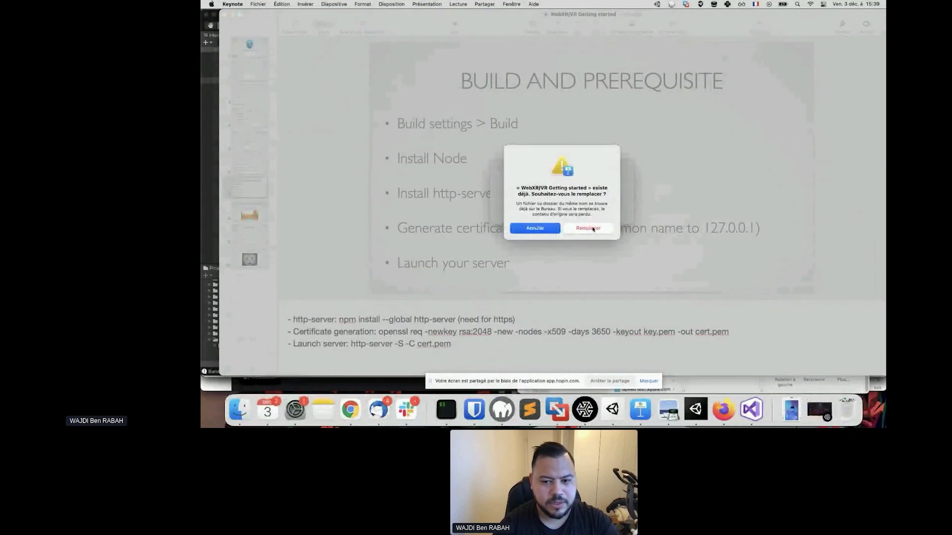
click(592, 228)
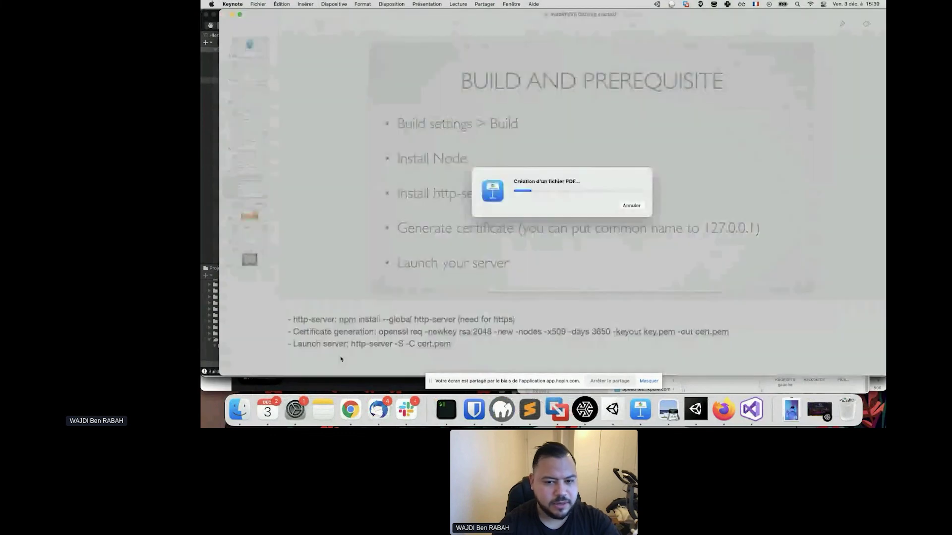